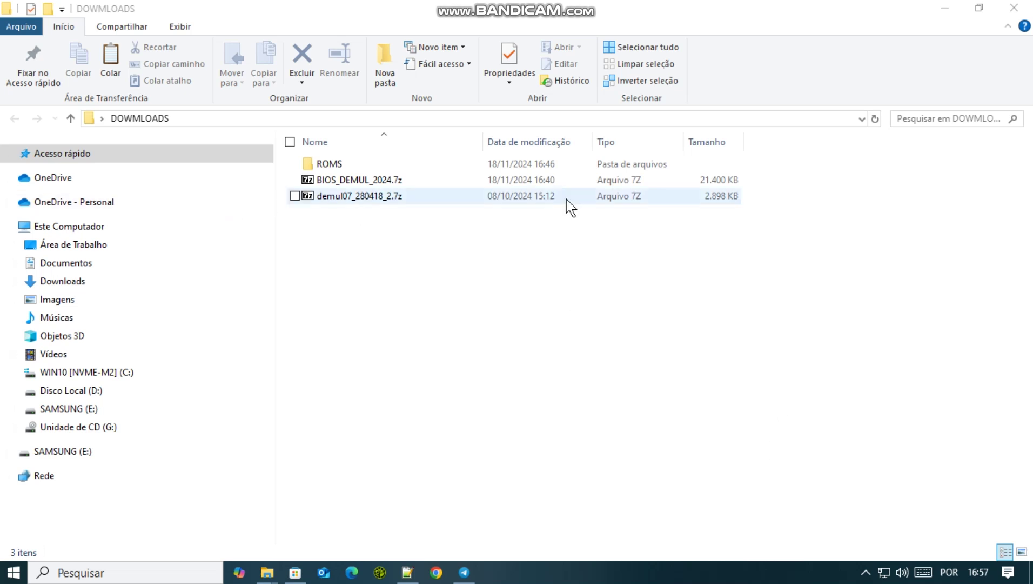
Extract demul07_280418_2.7z with 7-Zip into a folder of the same name and check the extracted contents.
{"action": "left_click", "coordinate": [516, 195]}
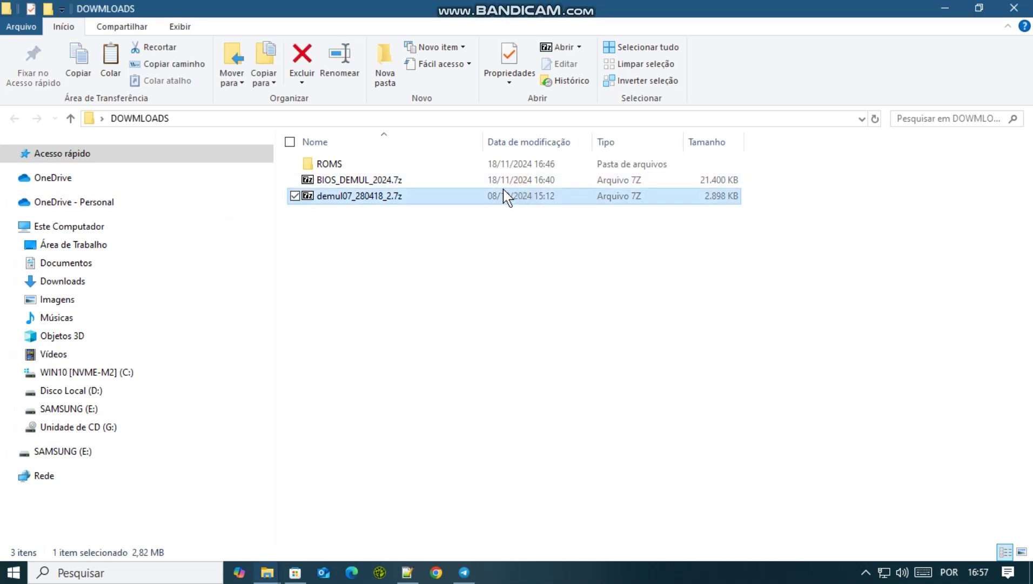
{"action": "right_click", "coordinate": [522, 197]}
{"action": "mouse_move", "coordinate": [562, 222]}
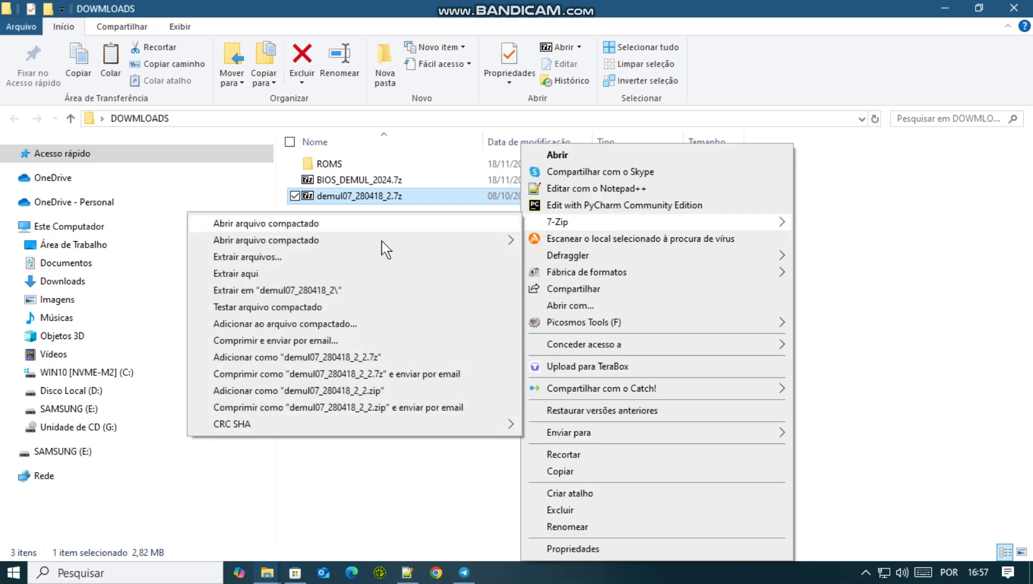
{"action": "left_click", "coordinate": [326, 290]}
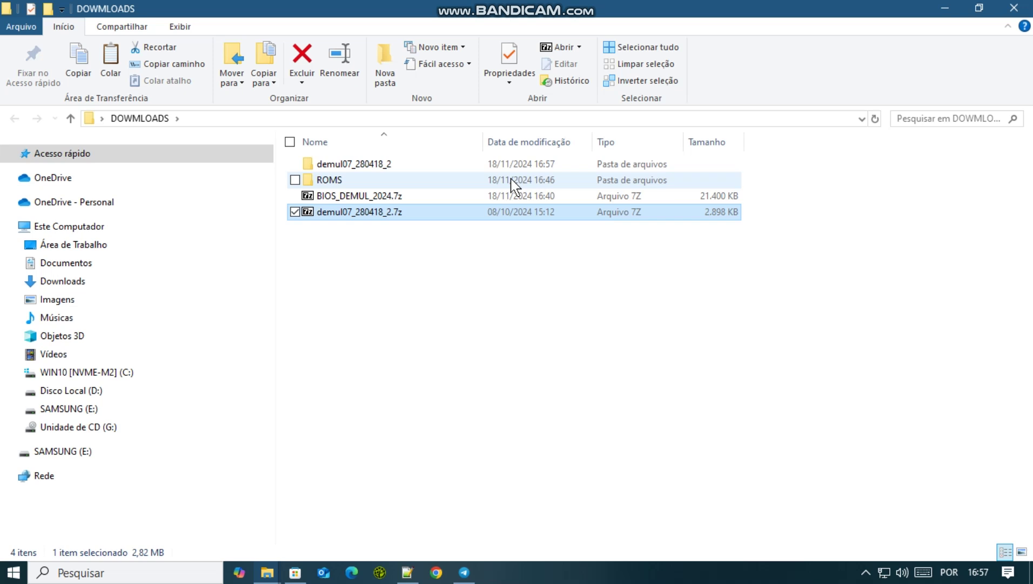
{"action": "double_click", "coordinate": [507, 166]}
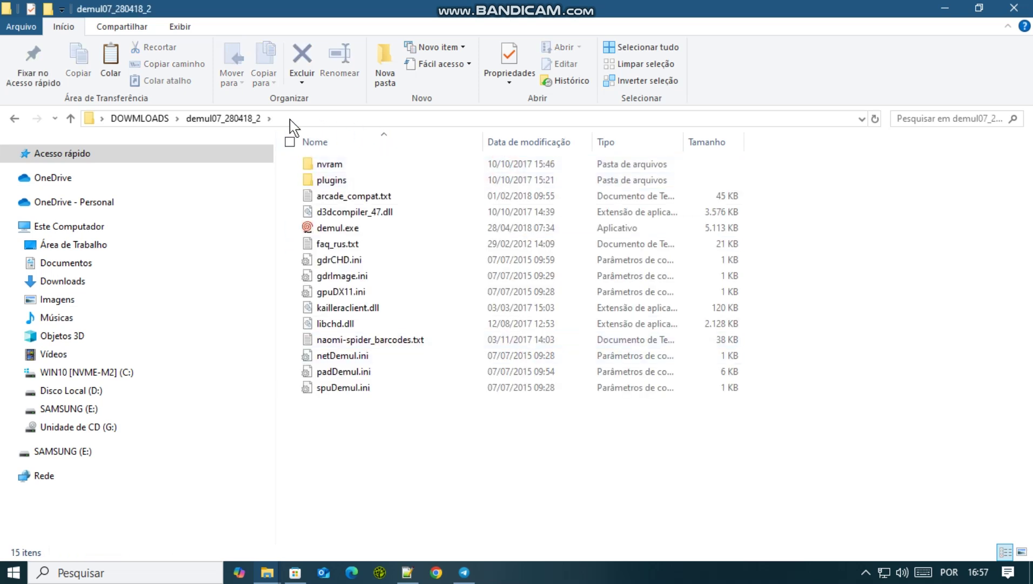
{"action": "left_click", "coordinate": [157, 118]}
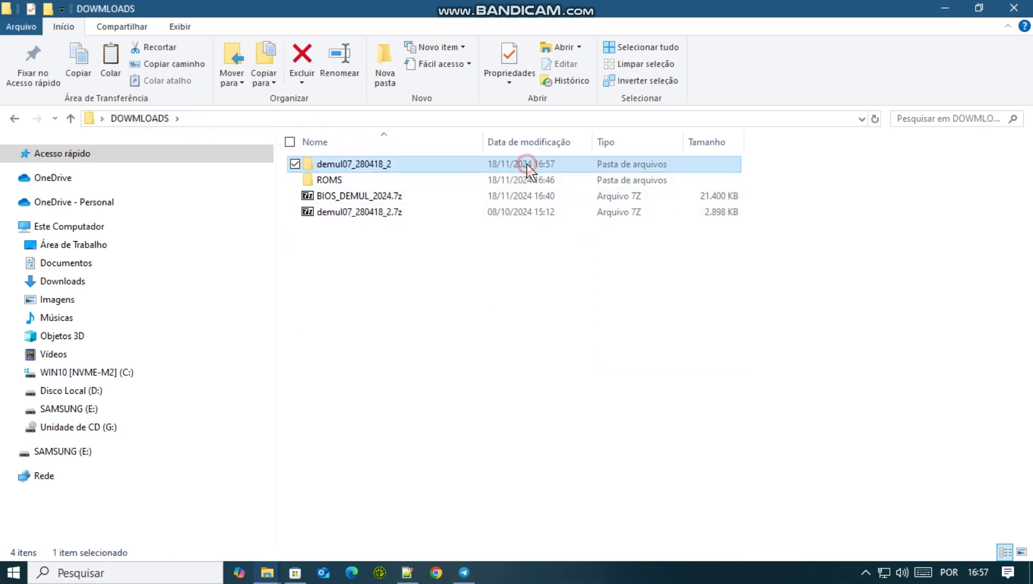
Compress demul.exe in the demul07_280418_2 folder into a 7-Zip archive named demul.7z.
{"action": "double_click", "coordinate": [527, 165]}
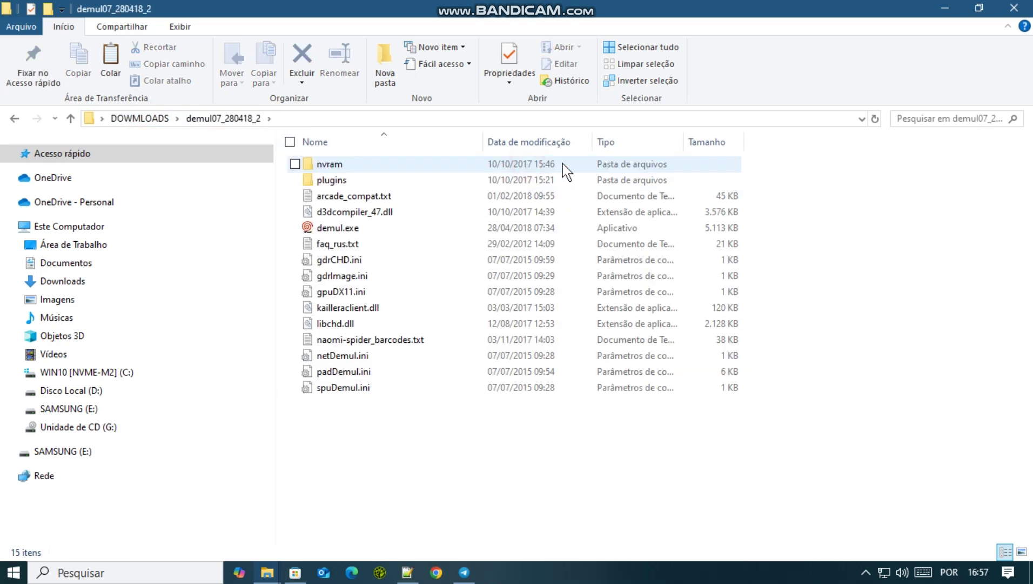
{"action": "left_click", "coordinate": [489, 228]}
{"action": "right_click", "coordinate": [507, 228]}
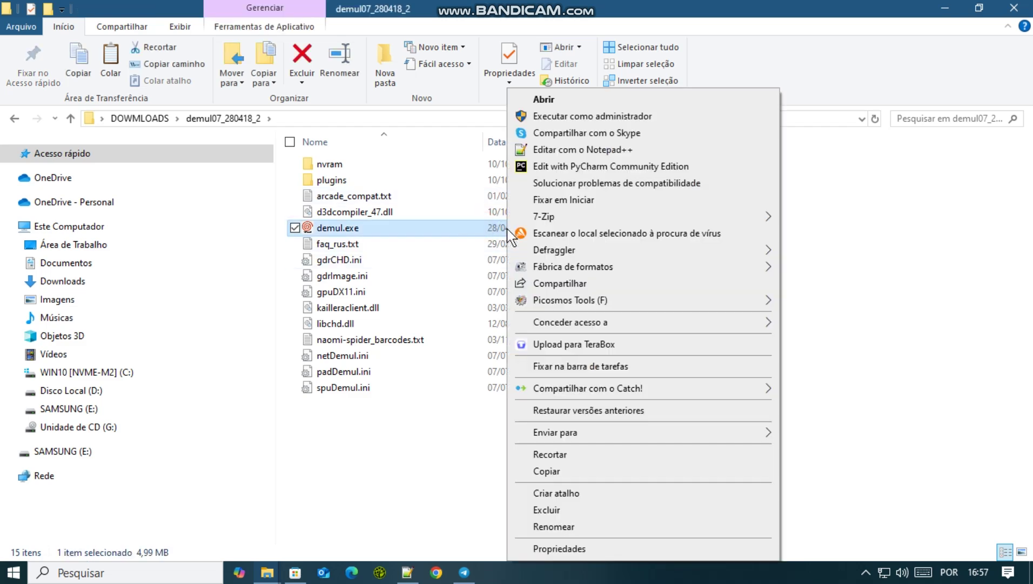
{"action": "mouse_move", "coordinate": [535, 216]}
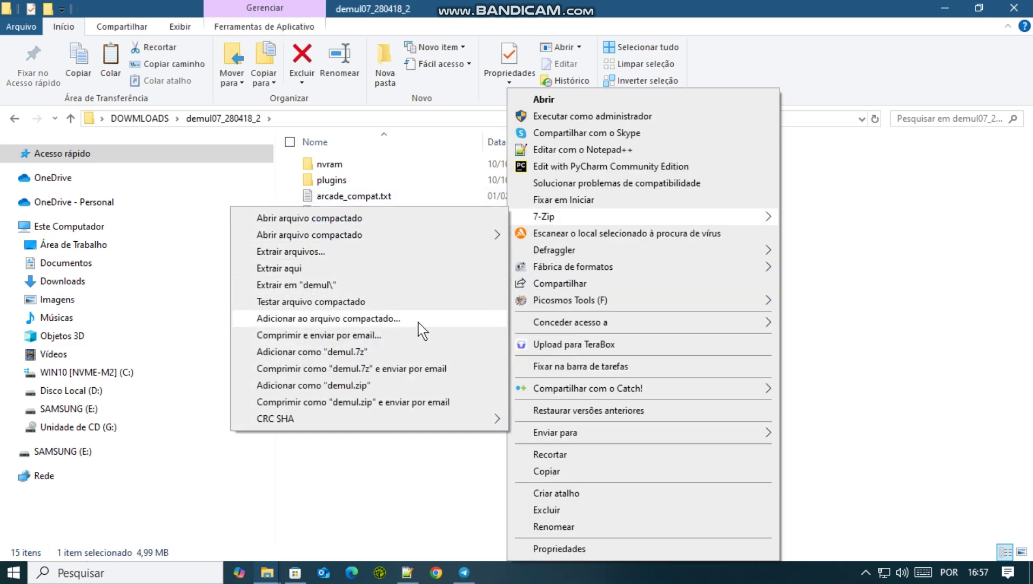
{"action": "left_click", "coordinate": [314, 352]}
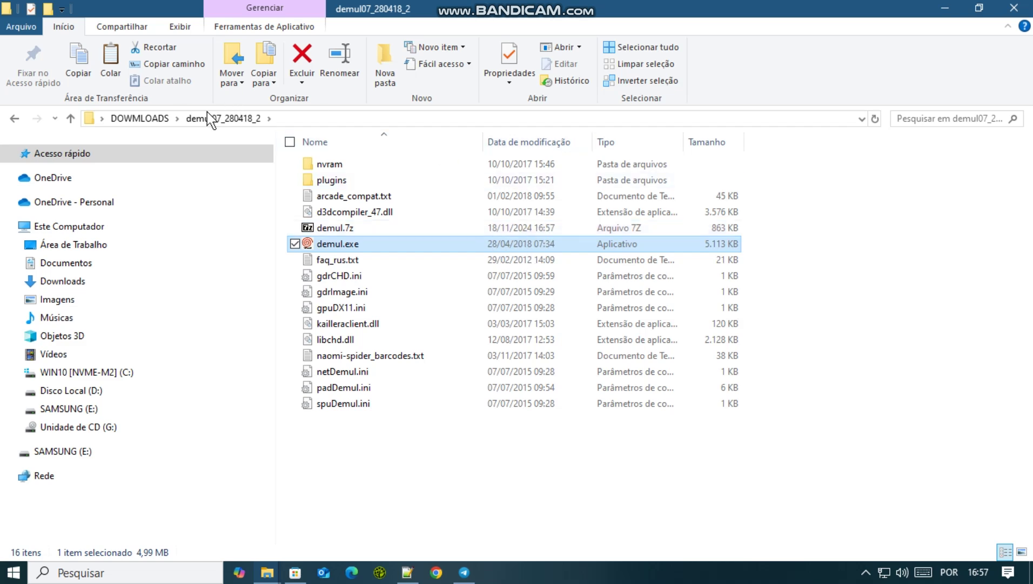
Extract the BIOS_DEMUL_2024.7z archive directly into the DOWMLOADS folder with 7-Zip.
{"action": "left_click", "coordinate": [139, 120]}
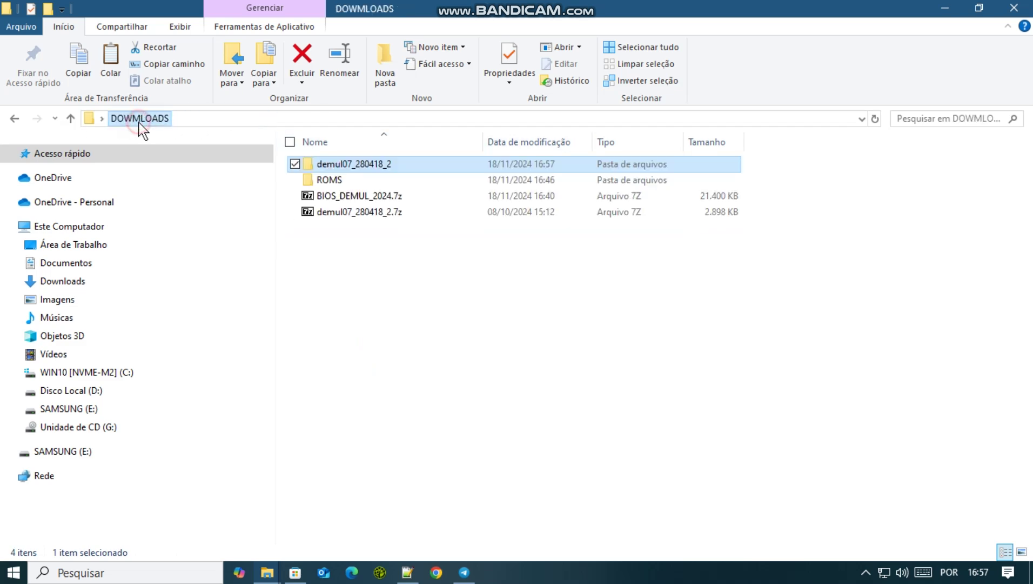
{"action": "left_click", "coordinate": [524, 201]}
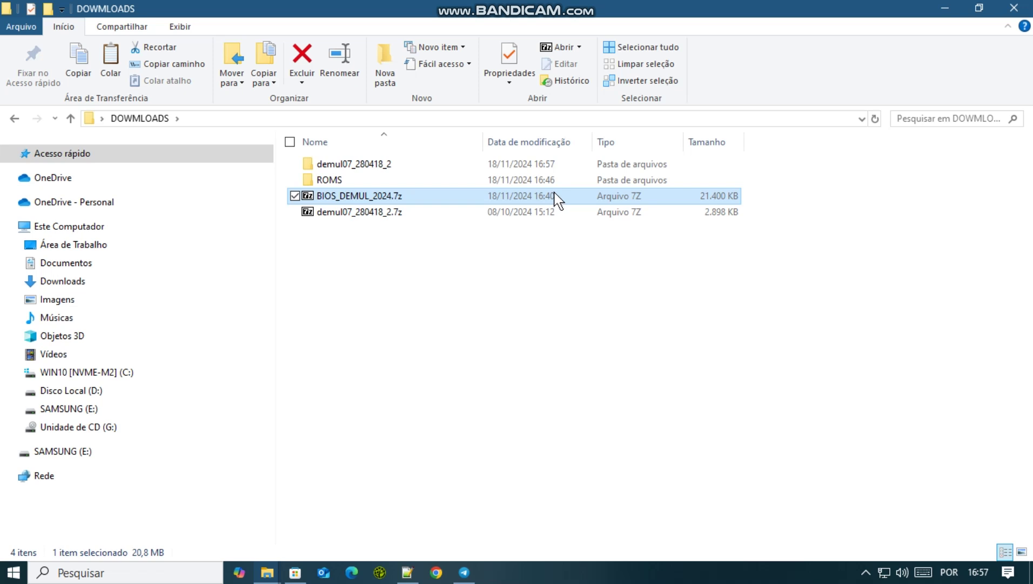
{"action": "right_click", "coordinate": [517, 199]}
{"action": "mouse_move", "coordinate": [561, 223]}
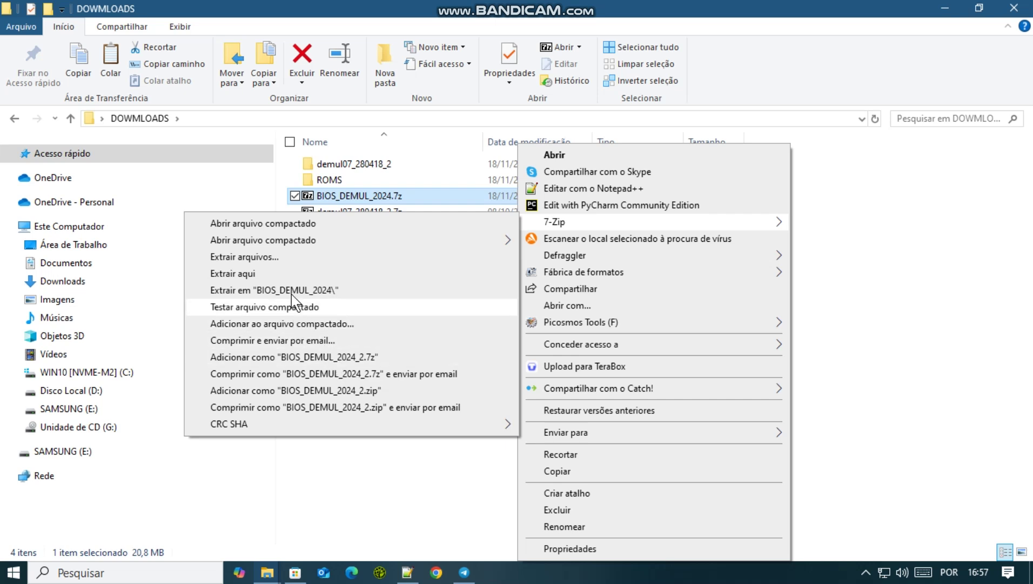
{"action": "left_click", "coordinate": [253, 274]}
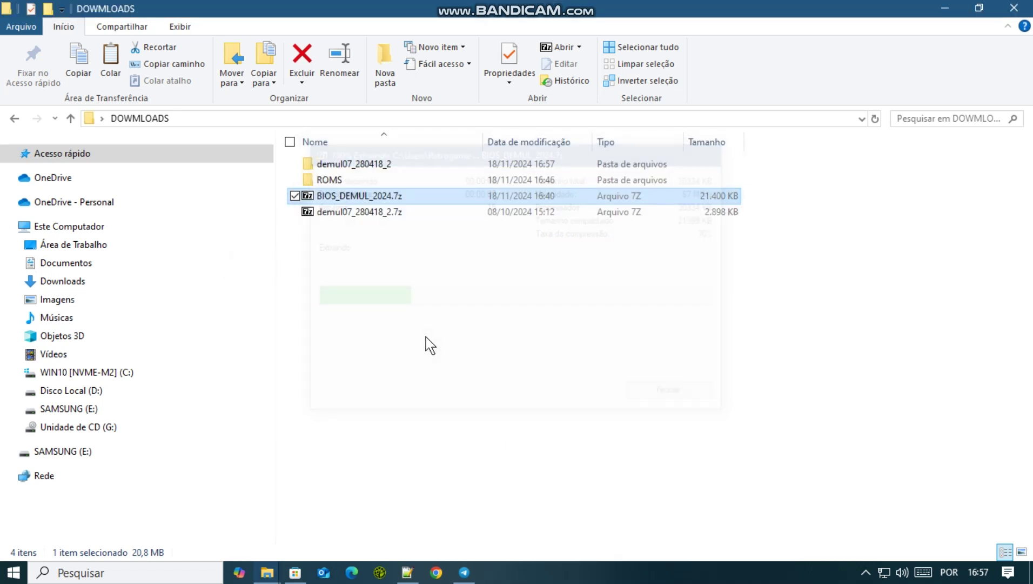
Select all BIOS zip files in the extracted BIOS_DEMUL_2024 folder, leaving out leia-me.txt.
{"action": "double_click", "coordinate": [504, 164]}
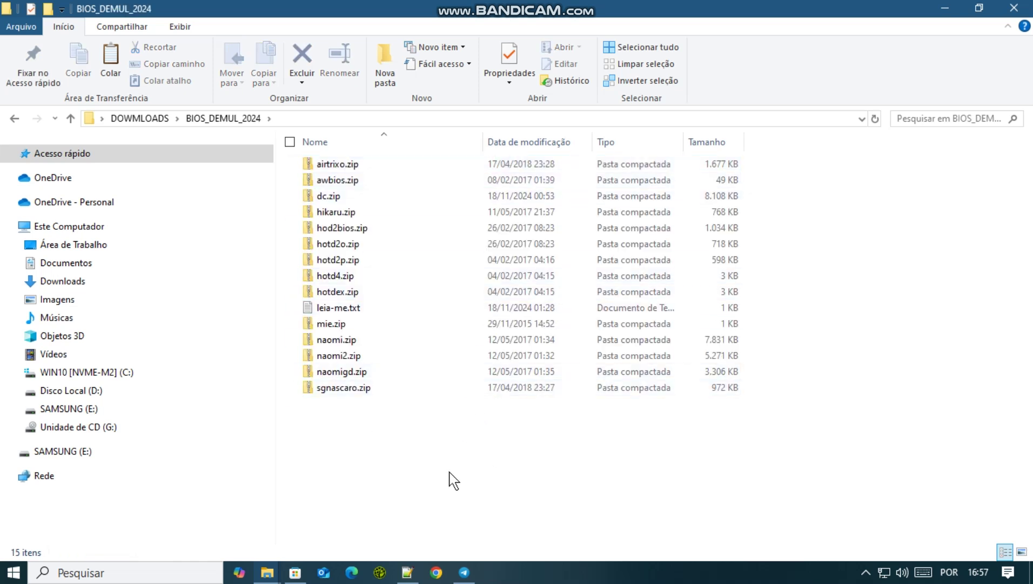
{"action": "key", "text": "ctrl+a"}
{"action": "left_click", "coordinate": [505, 308], "text": "ctrl"}
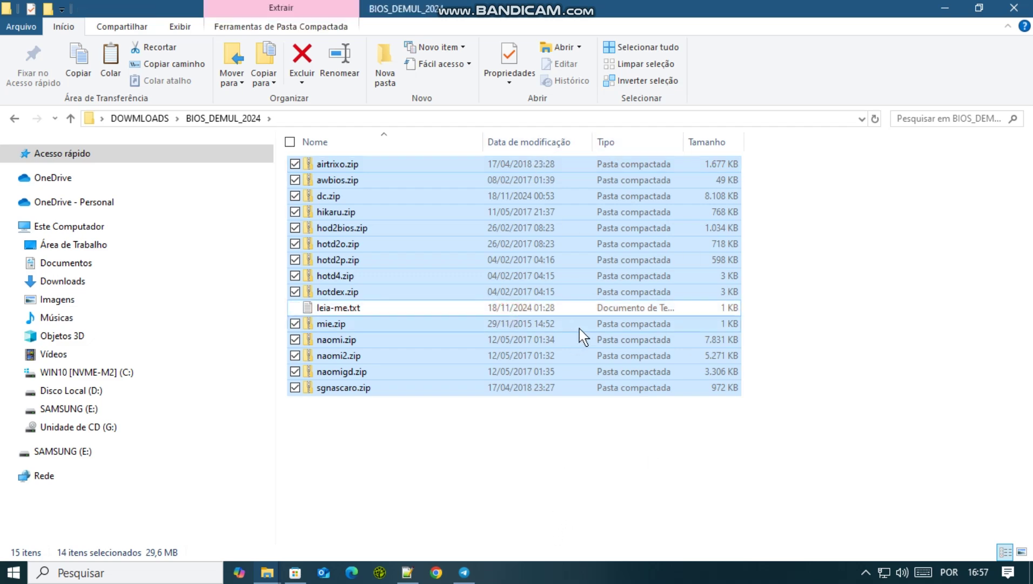
Create a new folder named roms inside the demul07_280418_2 folder.
{"action": "left_click", "coordinate": [161, 117]}
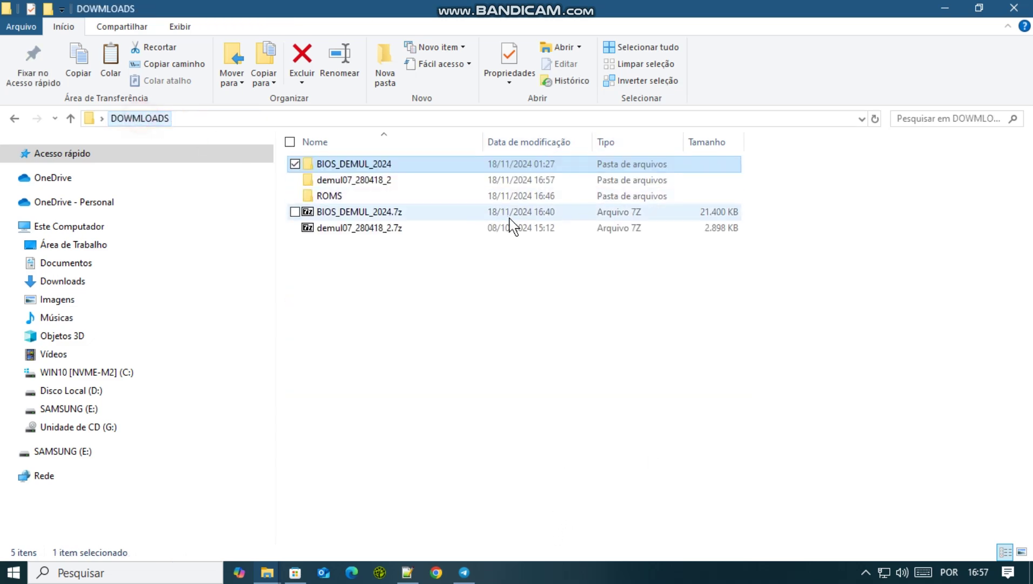
{"action": "double_click", "coordinate": [527, 180]}
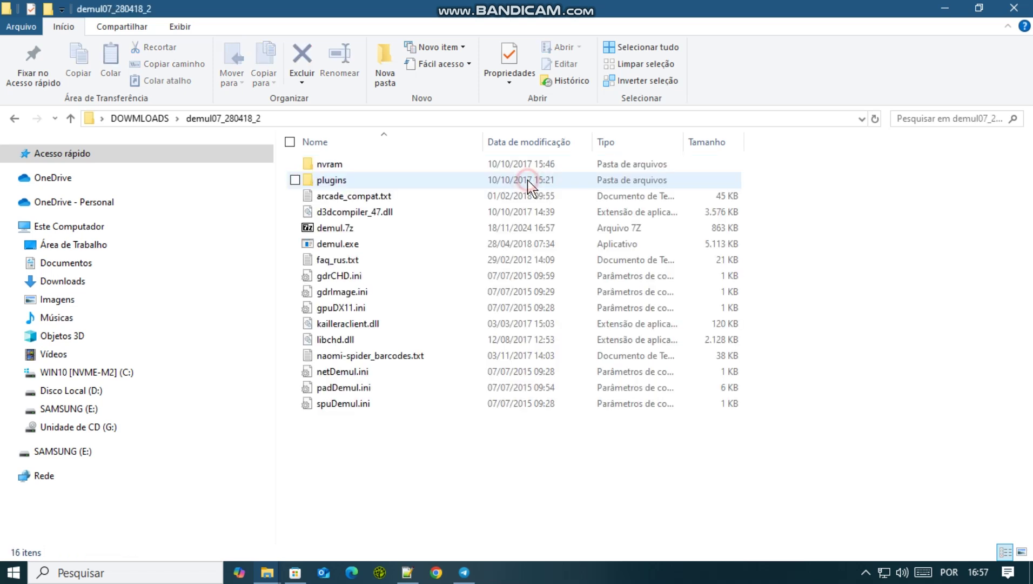
{"action": "left_click", "coordinate": [393, 69]}
{"action": "type", "text": "ROMSD"}
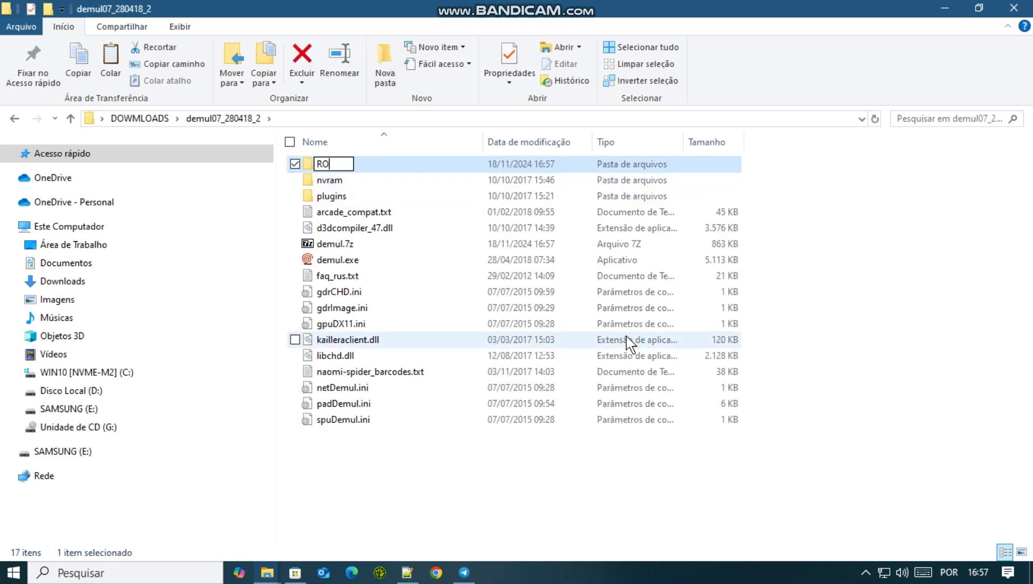
{"action": "key", "text": "BackSpace"}
{"action": "key", "text": "BackSpace"}
{"action": "key", "text": "BackSpace"}
{"action": "type", "text": "roms"}
{"action": "key", "text": "Return"}
Paste the BIOS zip files into the roms folder and return to the demul07_280418_2 folder.
{"action": "key", "text": "Return"}
{"action": "key", "text": "ctrl+v"}
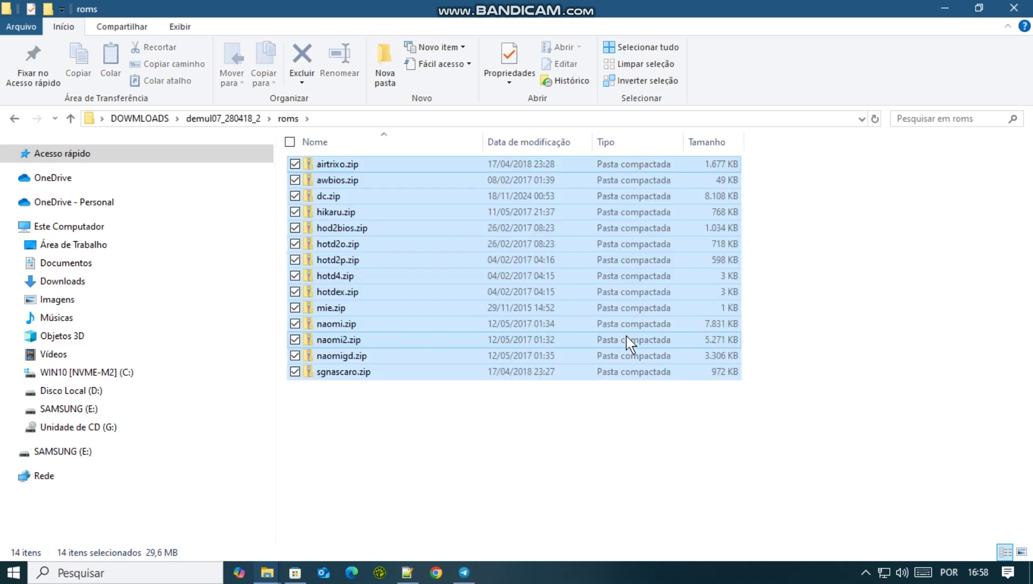
{"action": "left_click", "coordinate": [233, 117]}
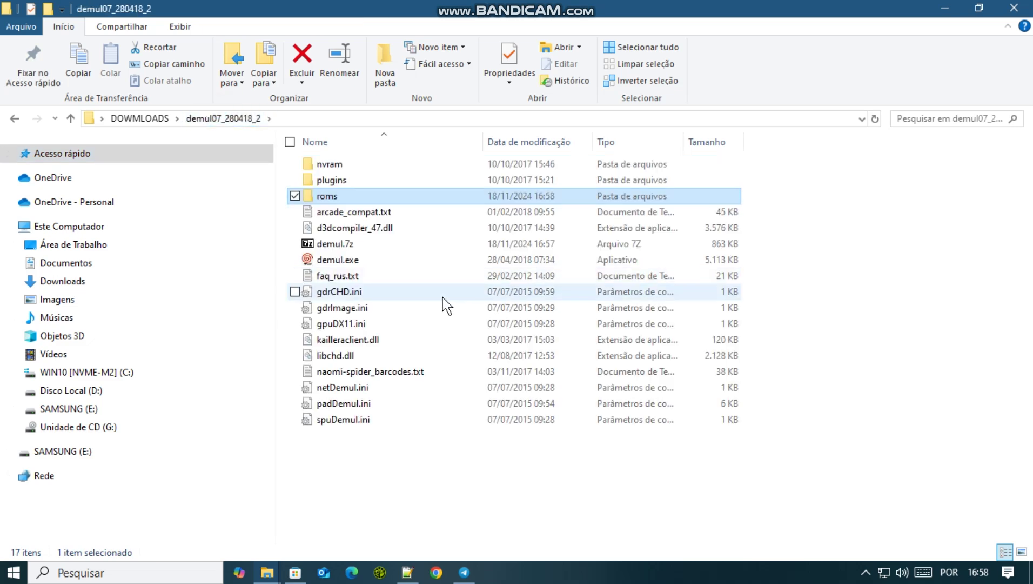
Launch demul.exe and set up its plugins and paths, enabling multi threaded GD-ROM mode and choosing the GD-ROM plugin.
{"action": "double_click", "coordinate": [527, 264]}
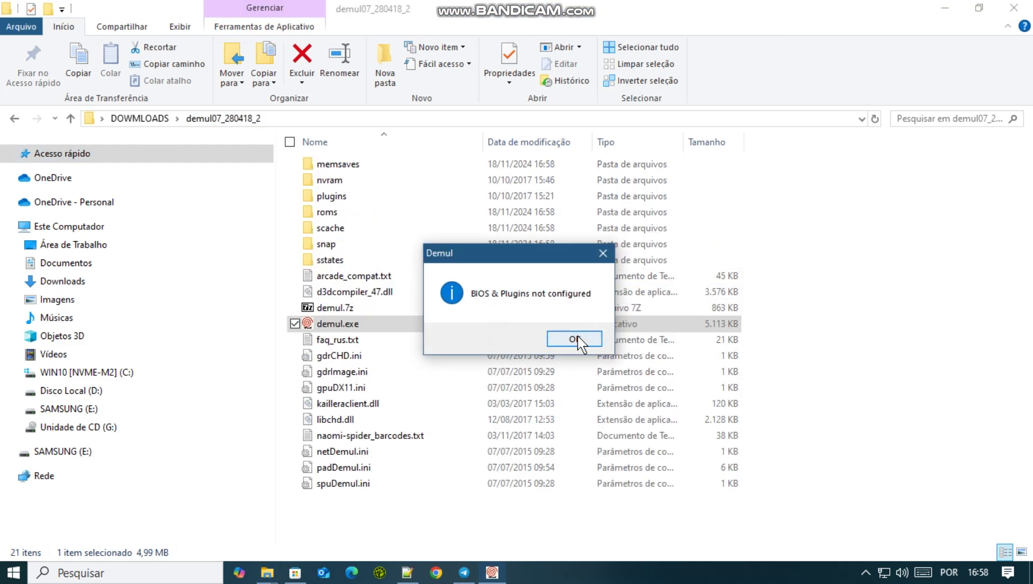
{"action": "left_click", "coordinate": [575, 339]}
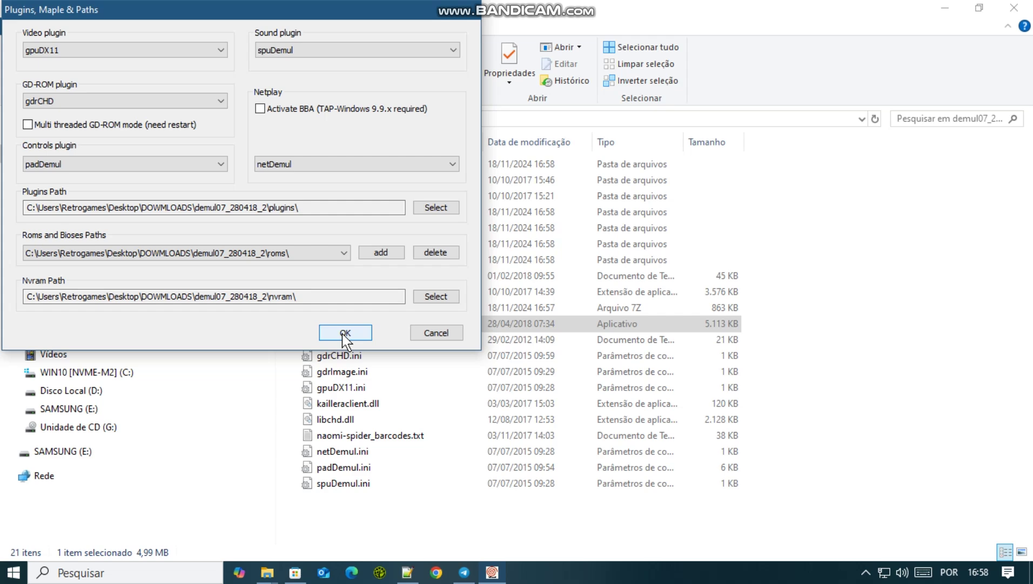
{"action": "left_click", "coordinate": [28, 125]}
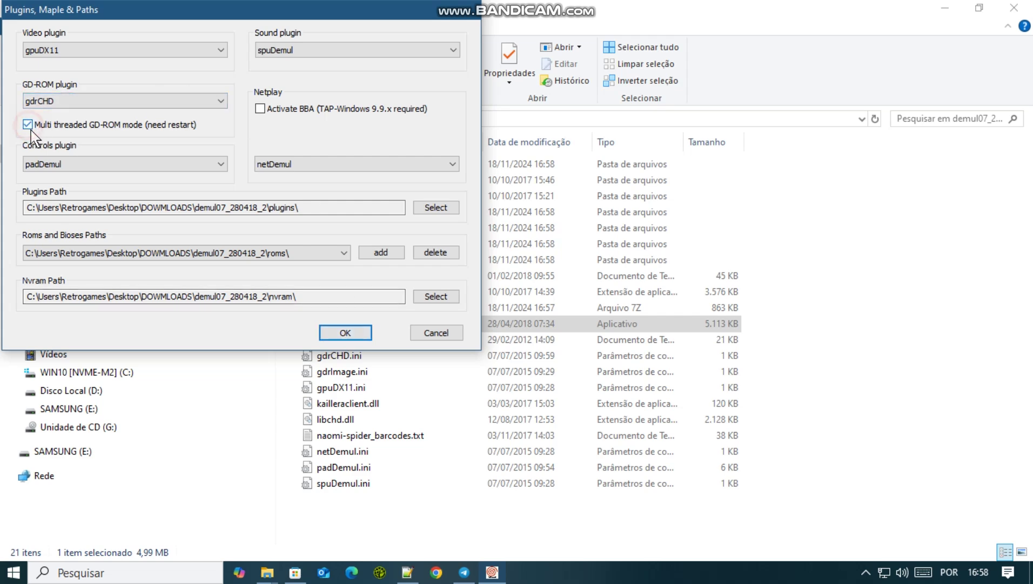
{"action": "left_click", "coordinate": [155, 104]}
{"action": "left_click", "coordinate": [94, 135]}
{"action": "left_click", "coordinate": [345, 333]}
Examine the control assignments for Dreamcast Joy 1 and Arcade Joy 1, leaving the dialogs without saving changes.
{"action": "left_click_drag", "start_coordinate": [142, 76], "coordinate": [460, 77]}
{"action": "left_click", "coordinate": [424, 90]}
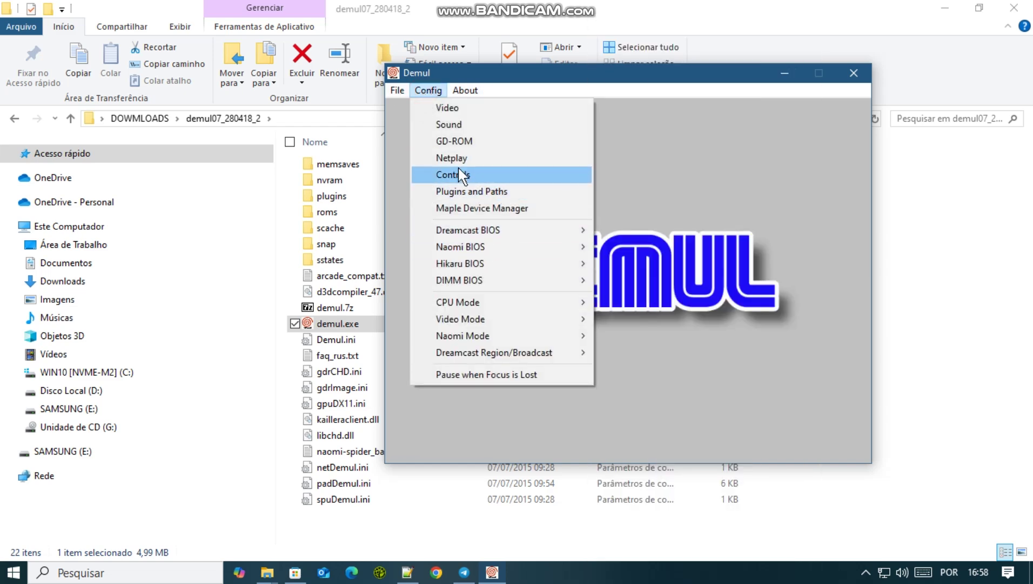
{"action": "left_click", "coordinate": [460, 175]}
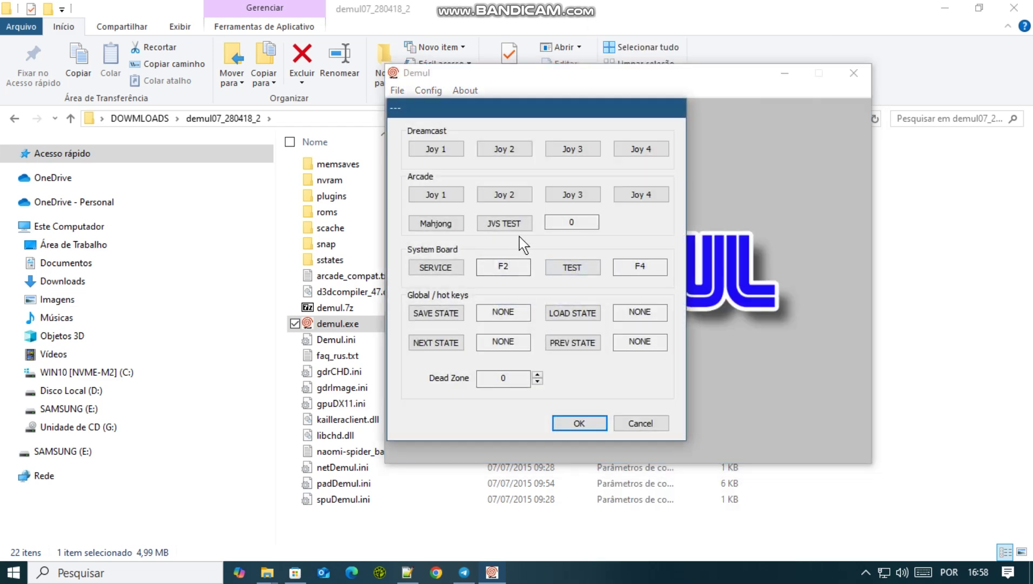
{"action": "left_click", "coordinate": [443, 152]}
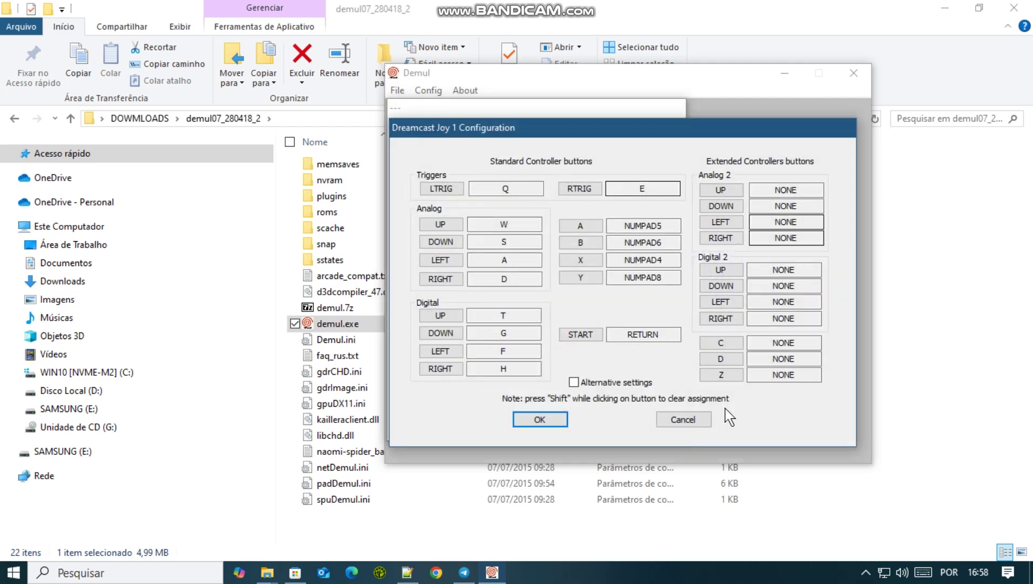
{"action": "left_click", "coordinate": [692, 426]}
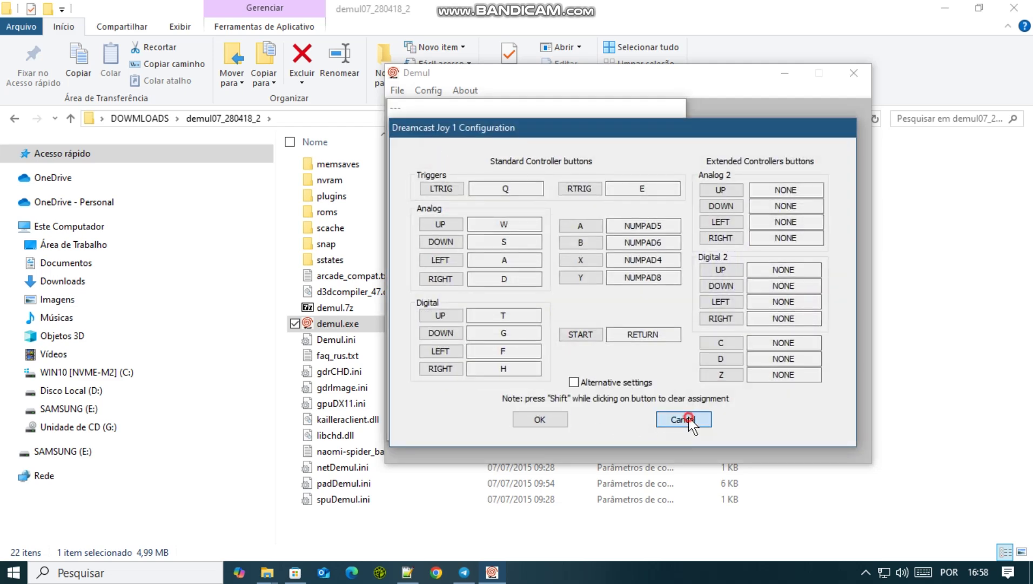
{"action": "left_click", "coordinate": [441, 199]}
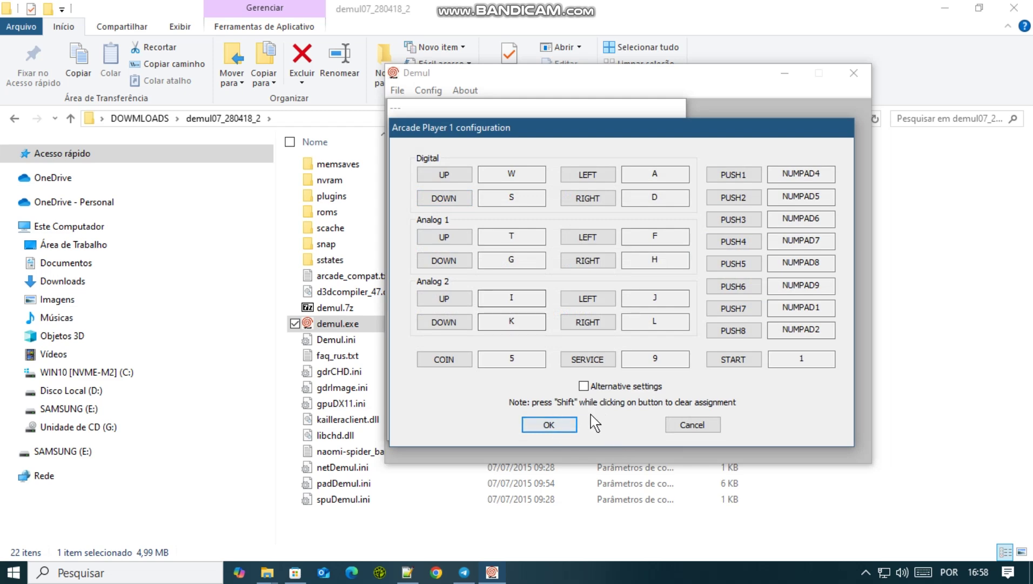
{"action": "left_click", "coordinate": [702, 428]}
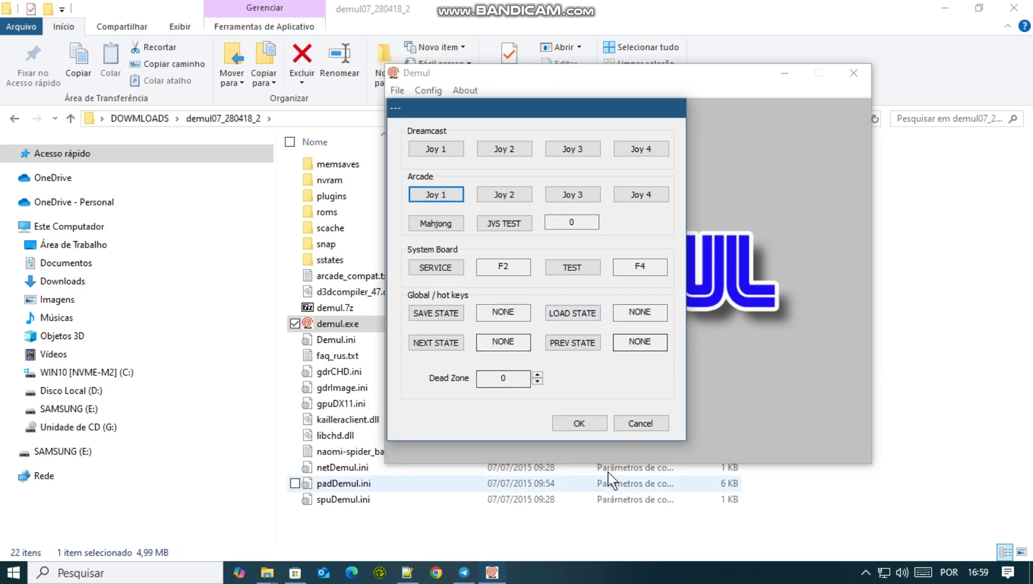
{"action": "left_click", "coordinate": [640, 423]}
Review the emulator's BIOS, Video Mode and Naomi Mode configuration options.
{"action": "left_click", "coordinate": [417, 93]}
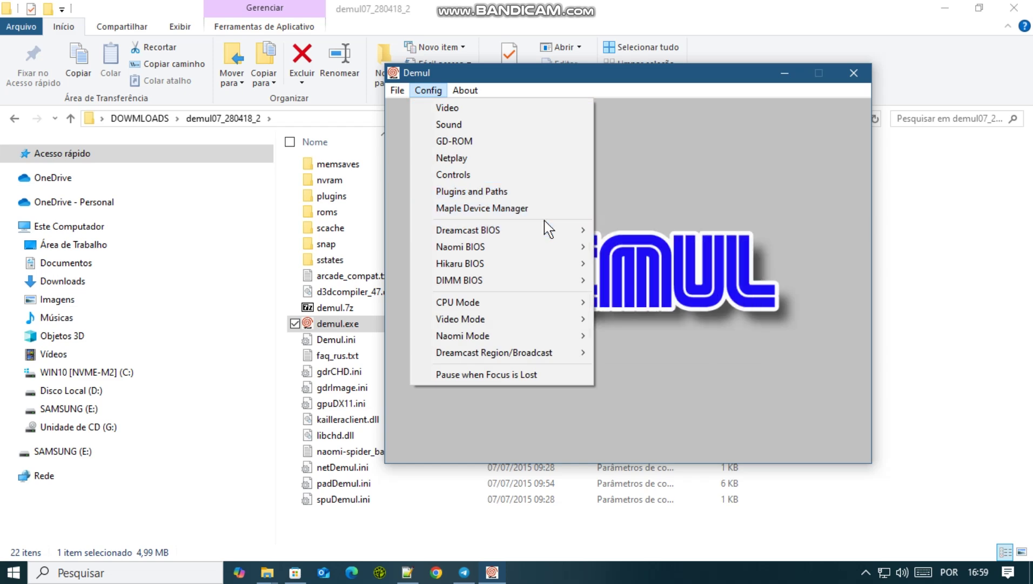
{"action": "mouse_move", "coordinate": [553, 227]}
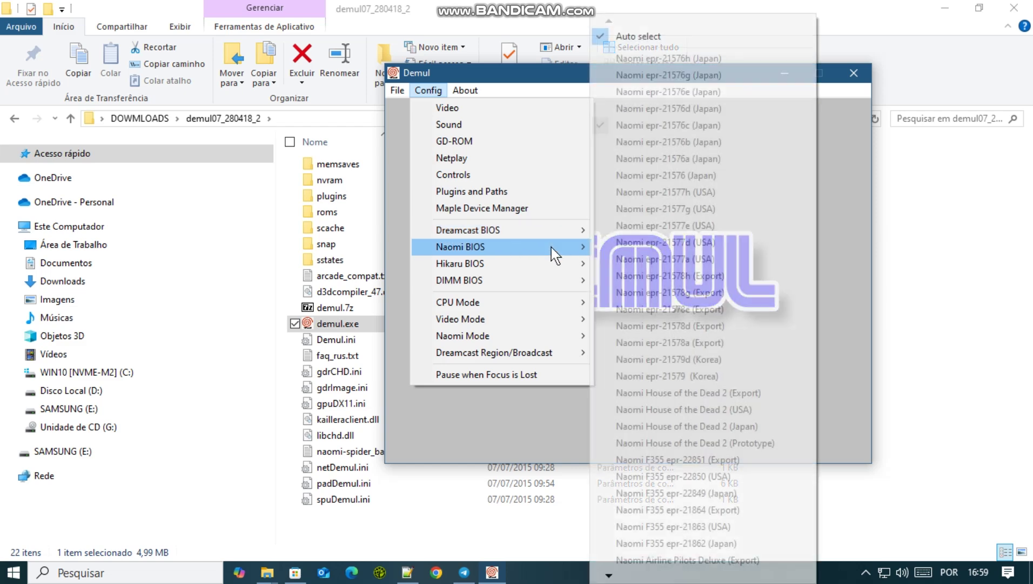
{"action": "mouse_move", "coordinate": [540, 271]}
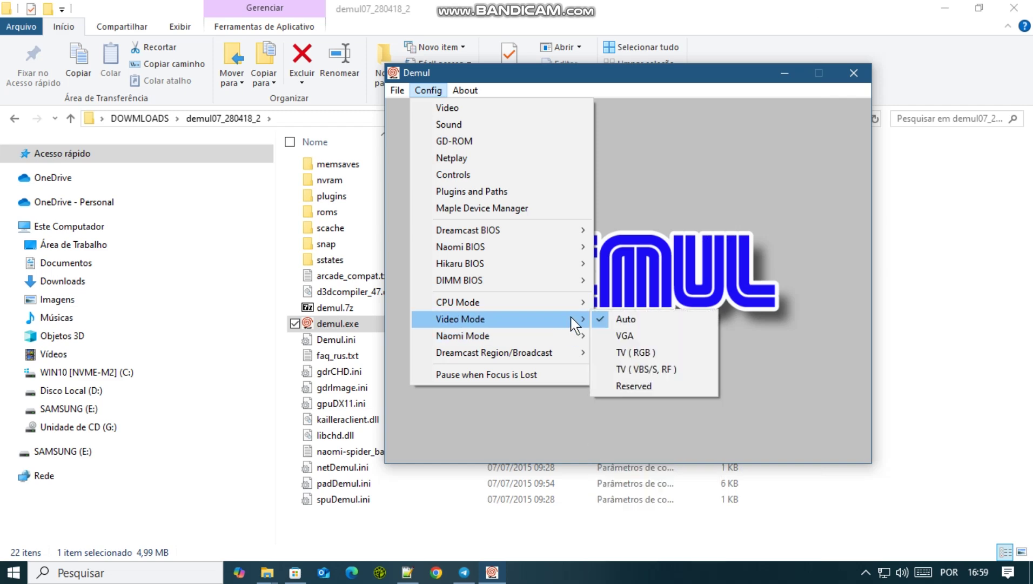
{"action": "mouse_move", "coordinate": [561, 338]}
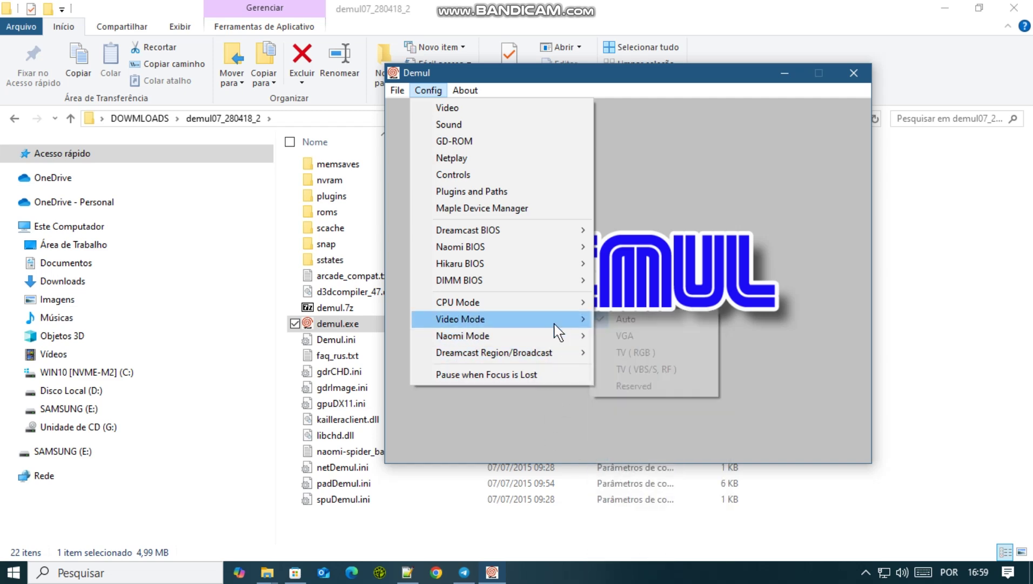
{"action": "left_click", "coordinate": [687, 114]}
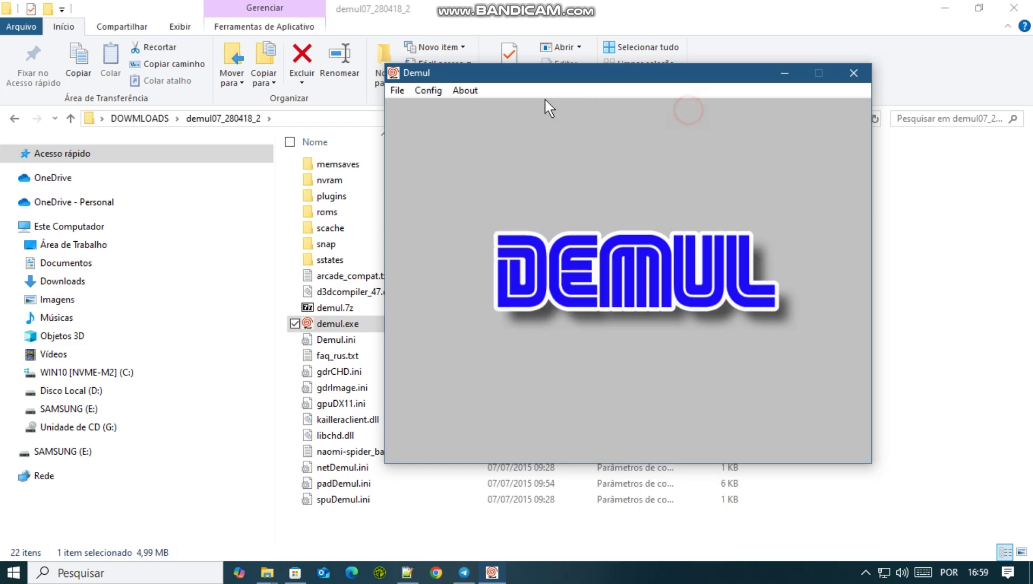
Enable Vsync in the video configuration of the gpuDX11 plugin and save it.
{"action": "left_click", "coordinate": [397, 90]}
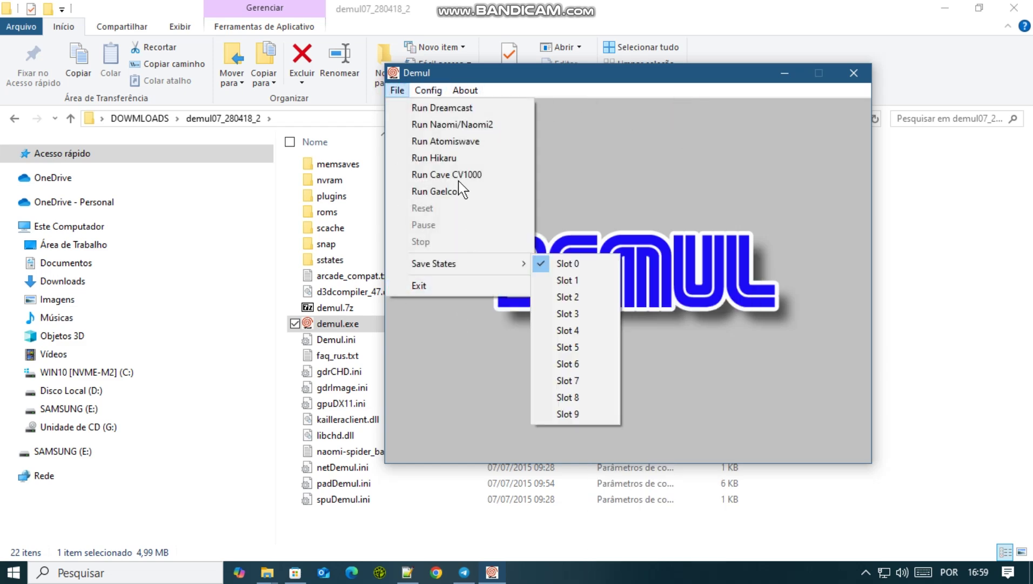
{"action": "left_click", "coordinate": [446, 107]}
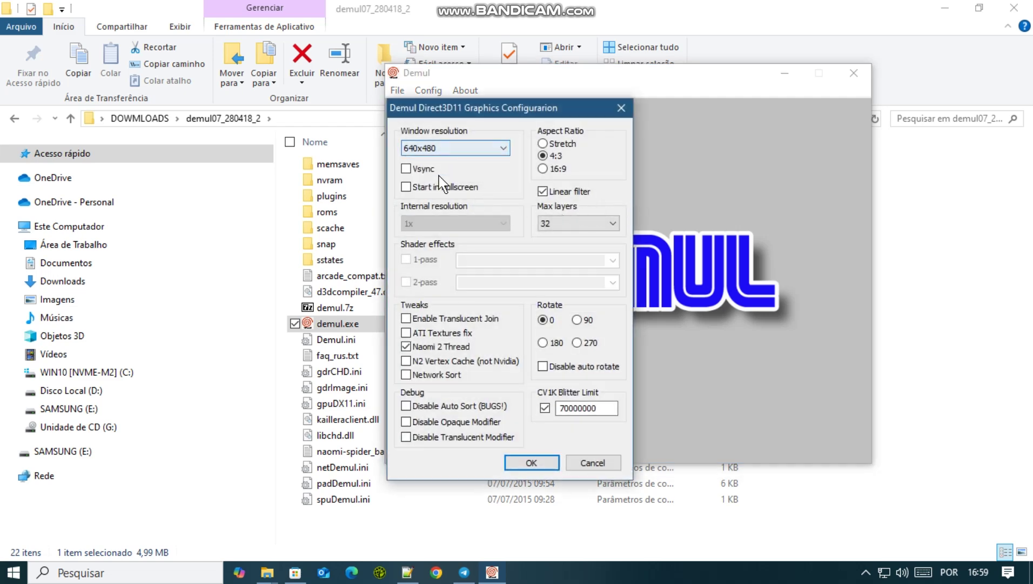
{"action": "left_click", "coordinate": [407, 169]}
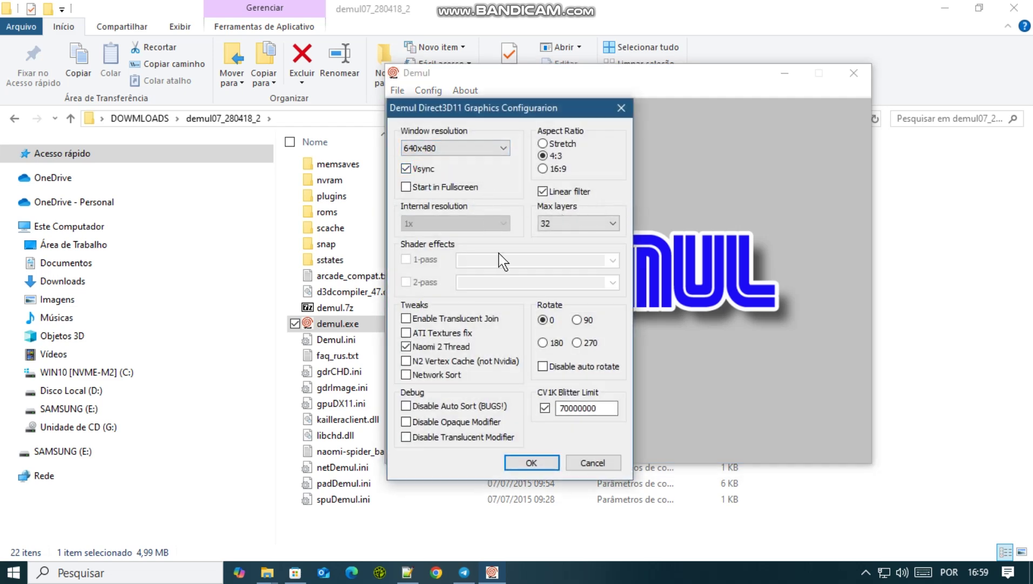
{"action": "left_click", "coordinate": [528, 463]}
Change the video plugin to gpuDX11old in the plugins and paths settings.
{"action": "left_click", "coordinate": [428, 90]}
{"action": "left_click", "coordinate": [496, 191]}
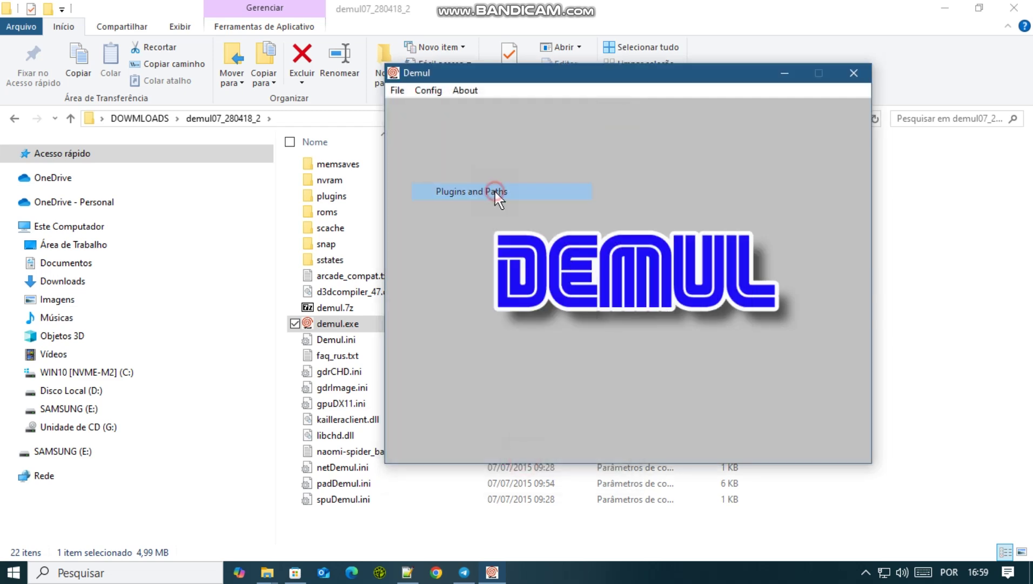
{"action": "left_click", "coordinate": [532, 147]}
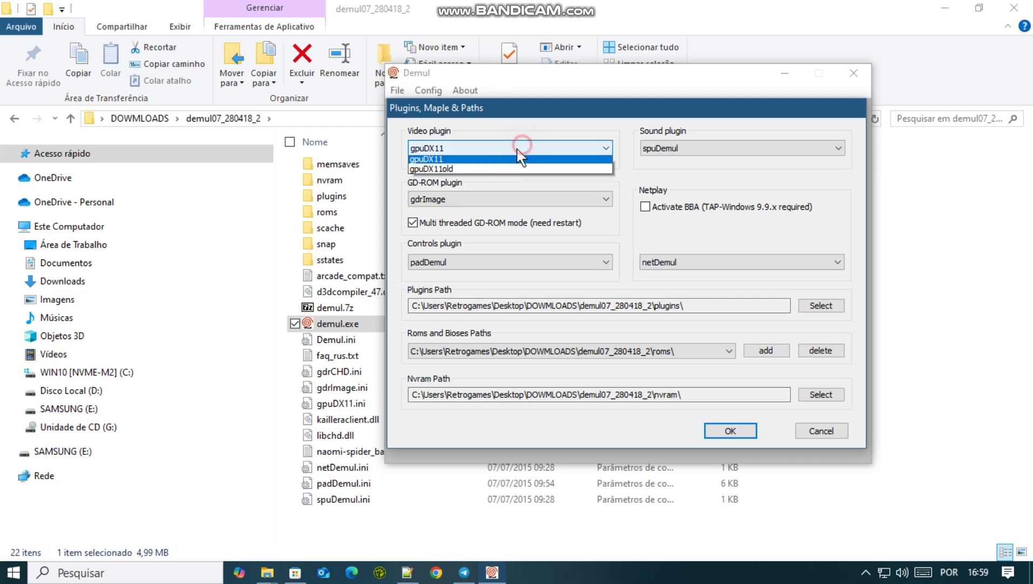
{"action": "left_click", "coordinate": [466, 172]}
{"action": "left_click", "coordinate": [729, 430]}
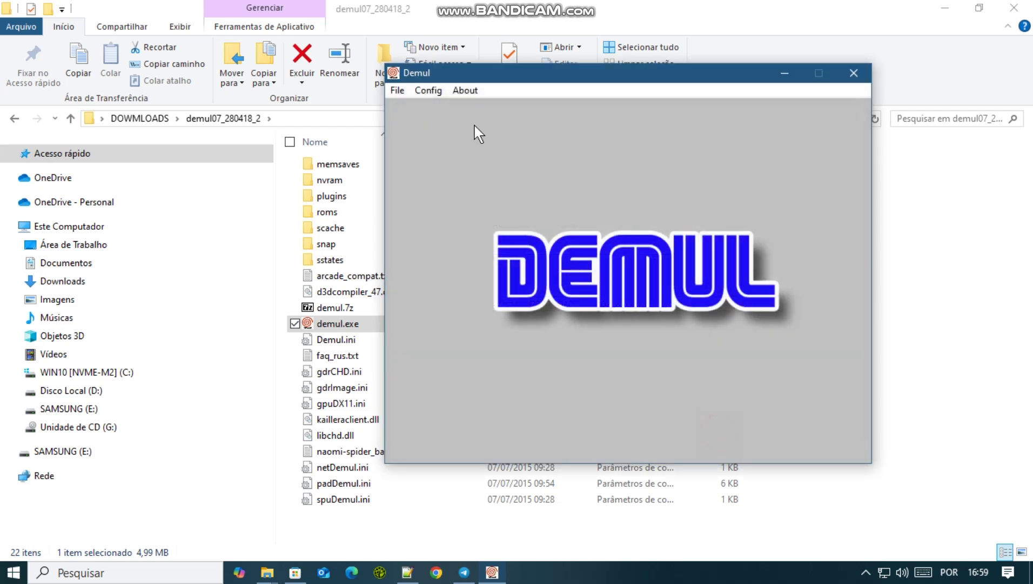
Enable Vsync and set the window resolution to 720x480 in the video configuration.
{"action": "left_click", "coordinate": [427, 90]}
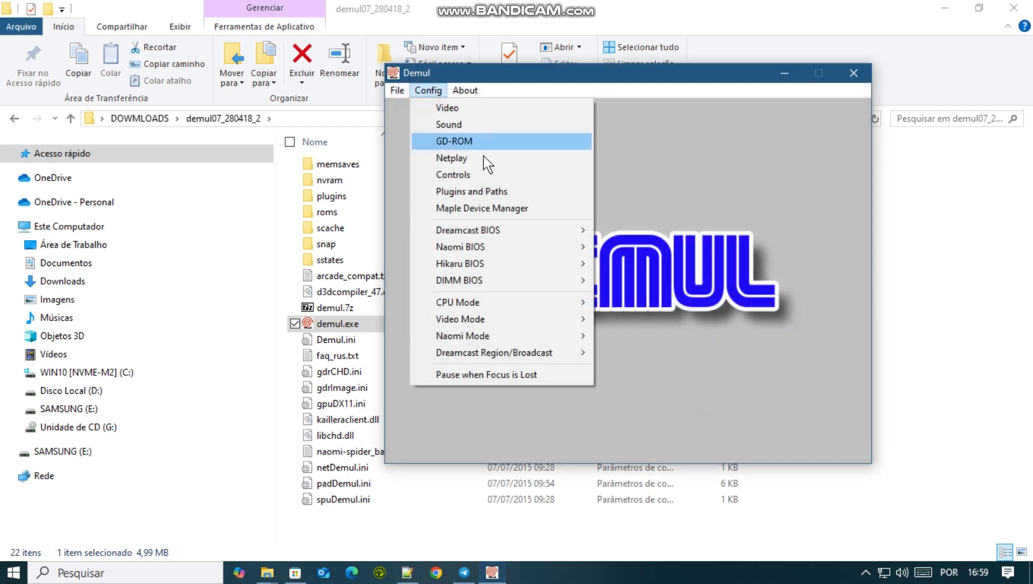
{"action": "left_click", "coordinate": [489, 111]}
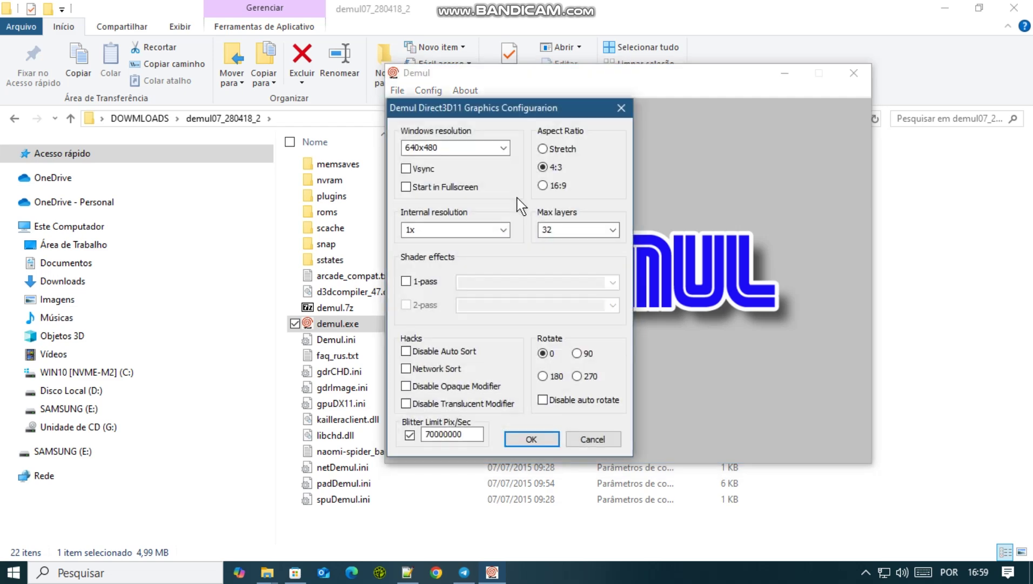
{"action": "left_click", "coordinate": [406, 168]}
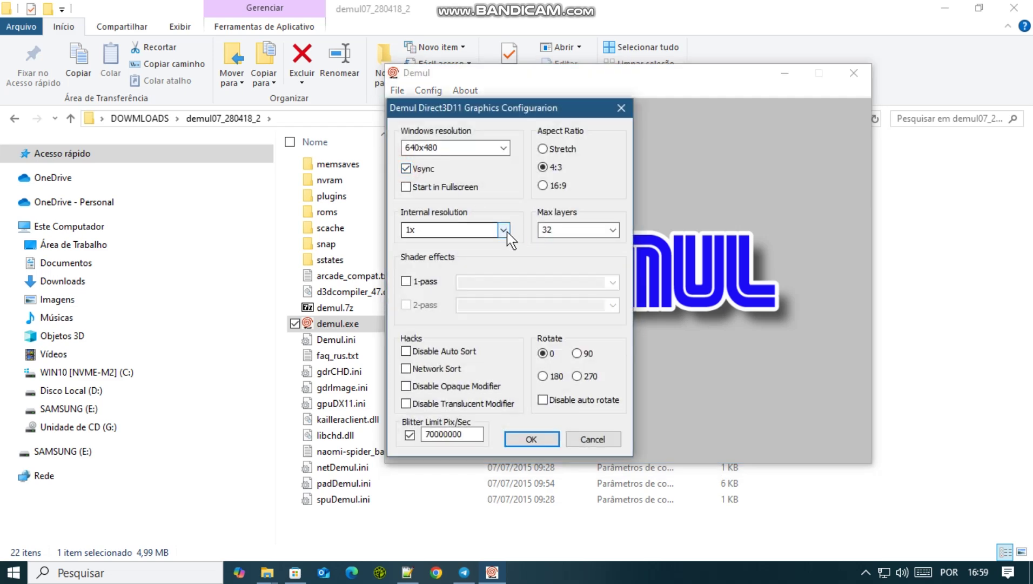
{"action": "left_click", "coordinate": [504, 148]}
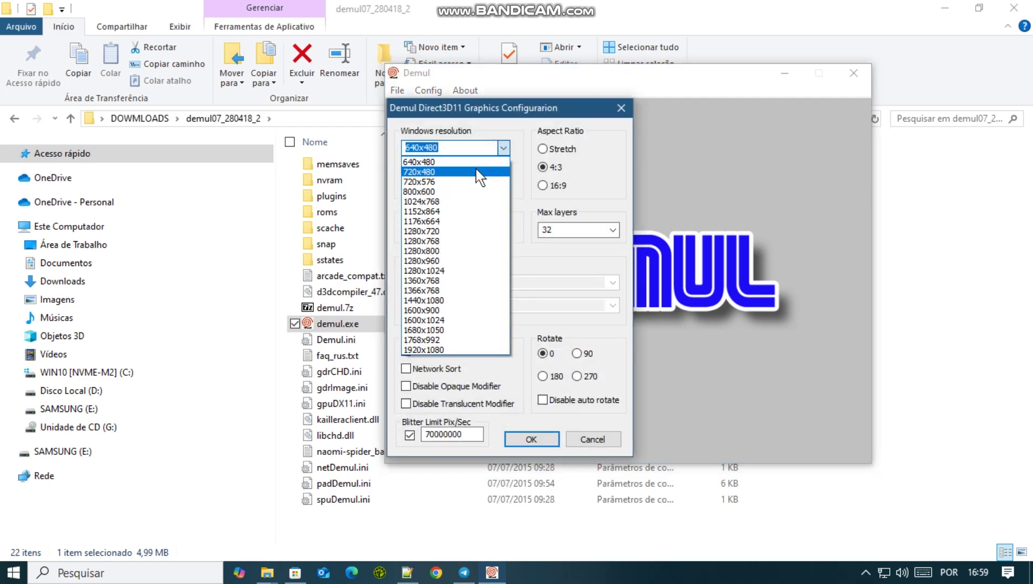
{"action": "left_click", "coordinate": [486, 168]}
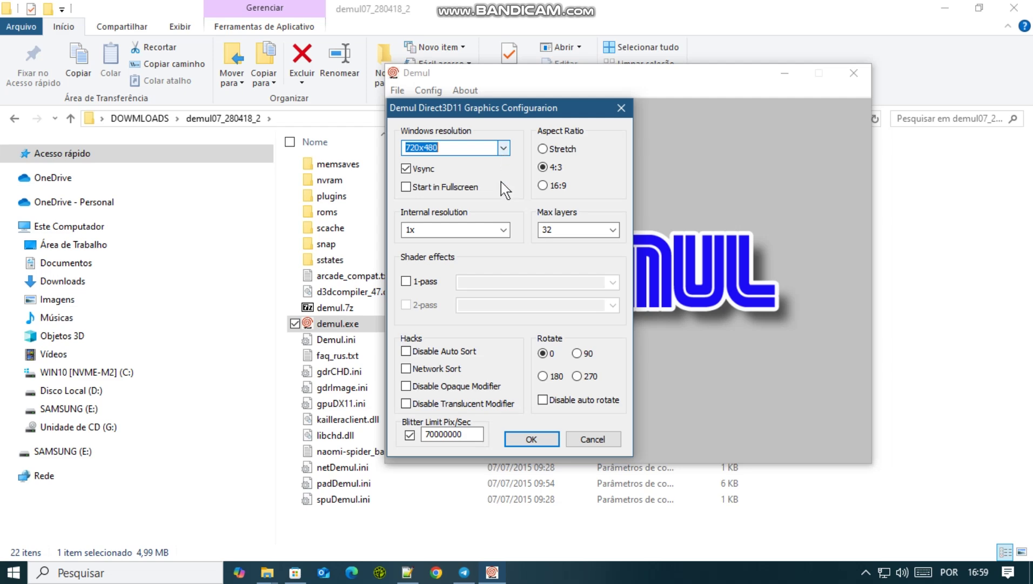
Enable both shader effect passes, using HDR-TV for 1-pass and FXAA for 2-pass.
{"action": "left_click", "coordinate": [406, 281]}
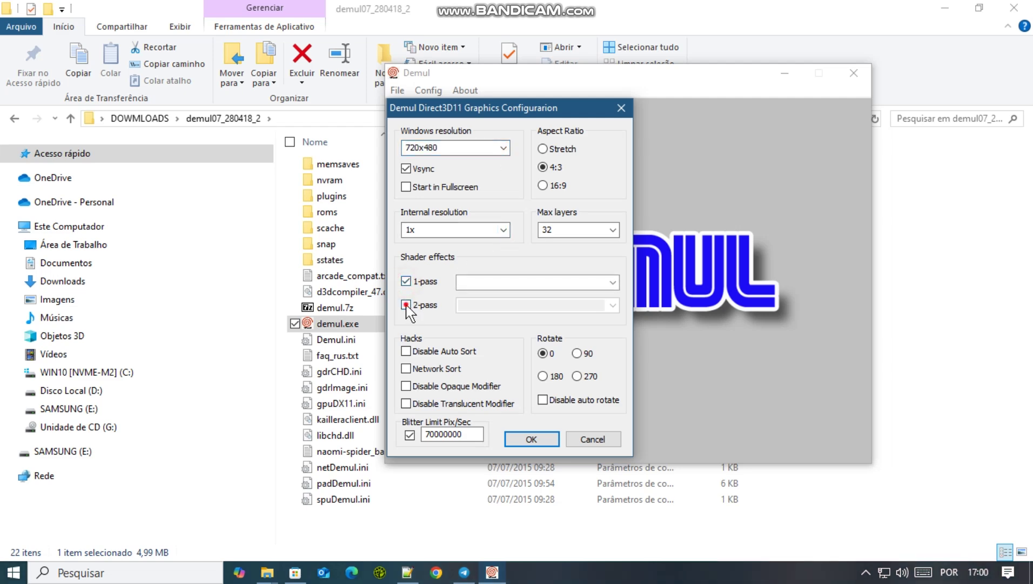
{"action": "left_click", "coordinate": [406, 304]}
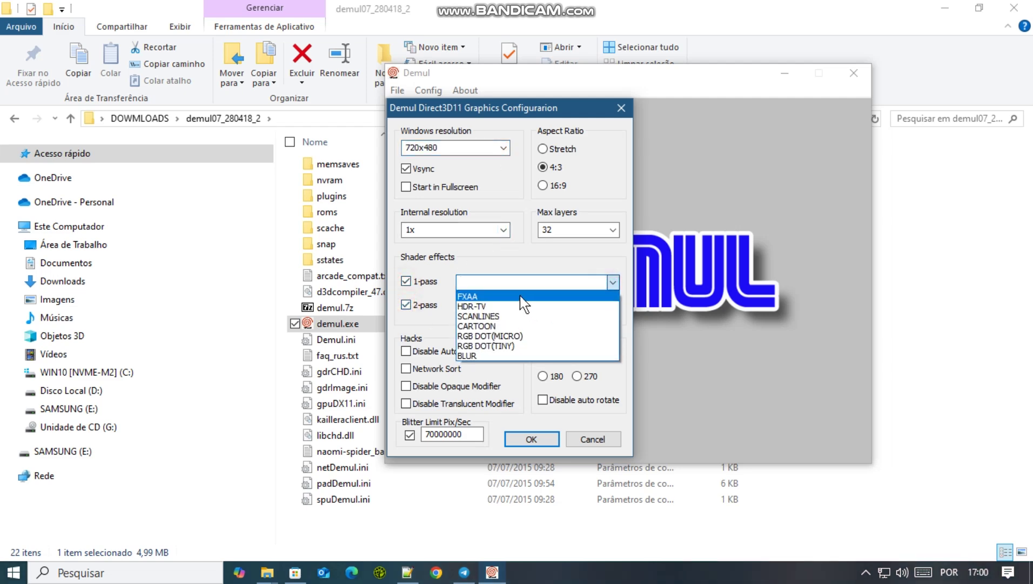
{"action": "left_click", "coordinate": [492, 306]}
{"action": "left_click", "coordinate": [612, 306]}
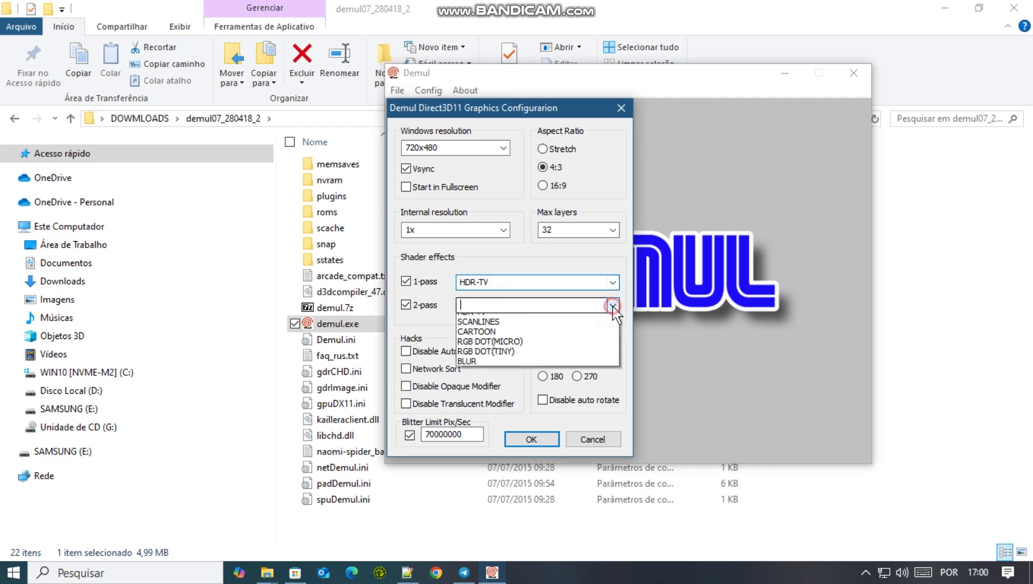
{"action": "left_click", "coordinate": [507, 316]}
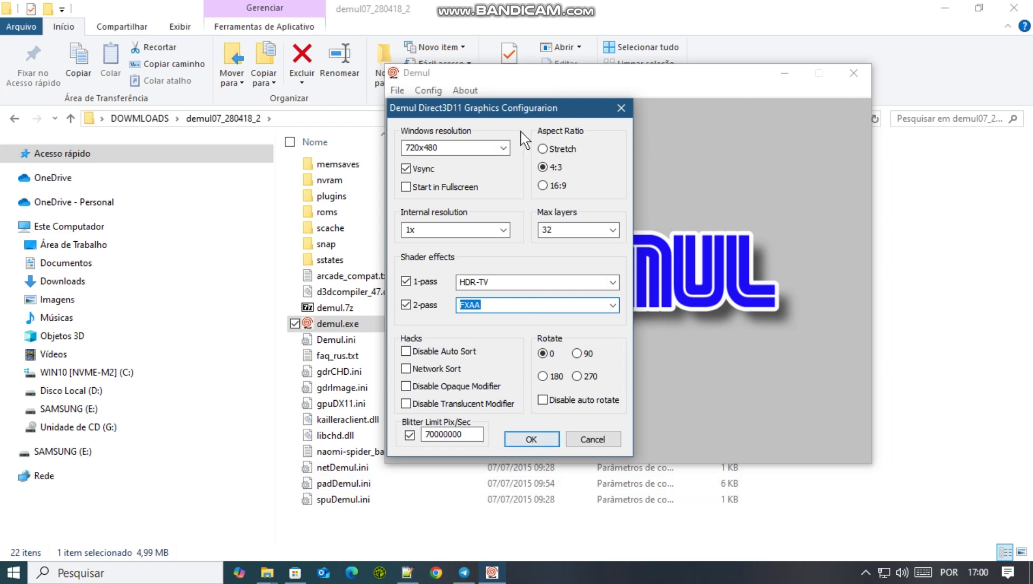
Reselect the 720x480 window resolution, set the aspect ratio to Stretch and save the video configuration.
{"action": "left_click", "coordinate": [503, 147]}
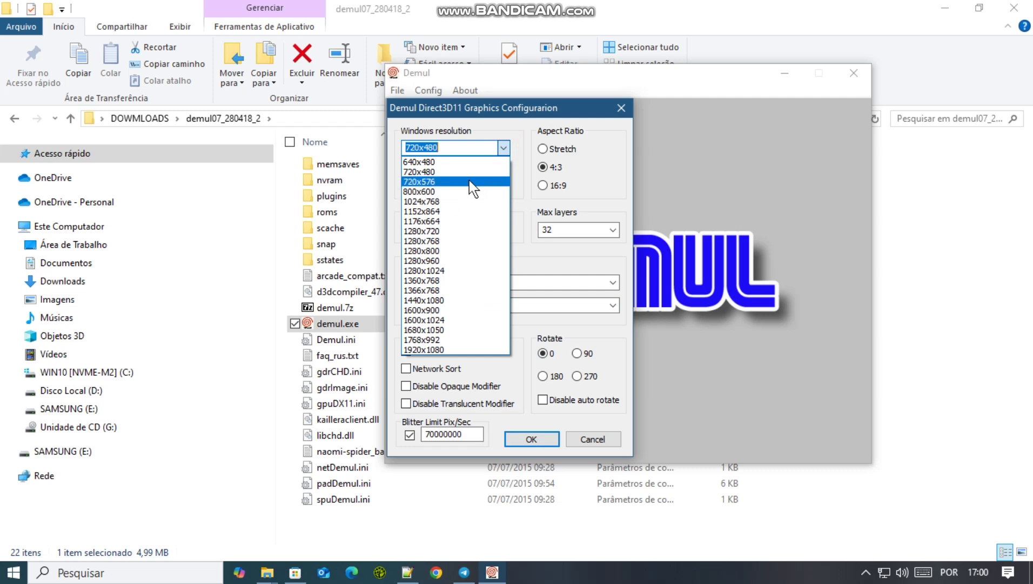
{"action": "left_click", "coordinate": [468, 171]}
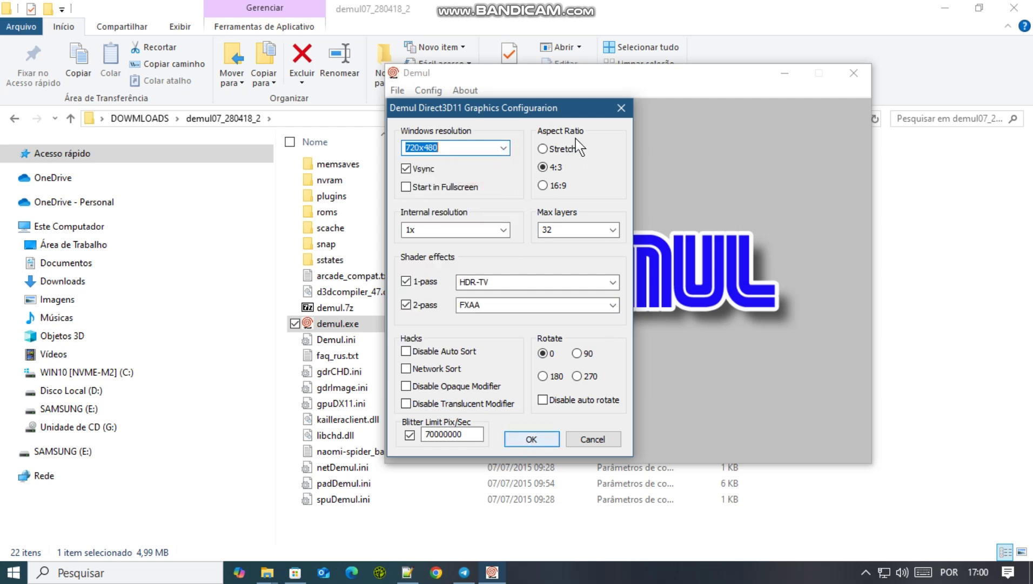
{"action": "left_click", "coordinate": [544, 149]}
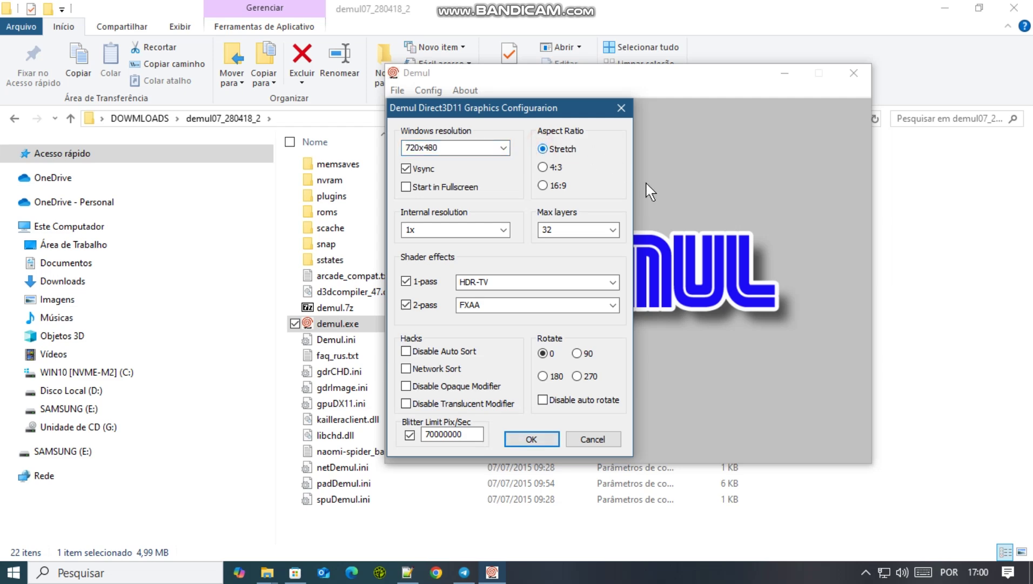
{"action": "left_click", "coordinate": [531, 440]}
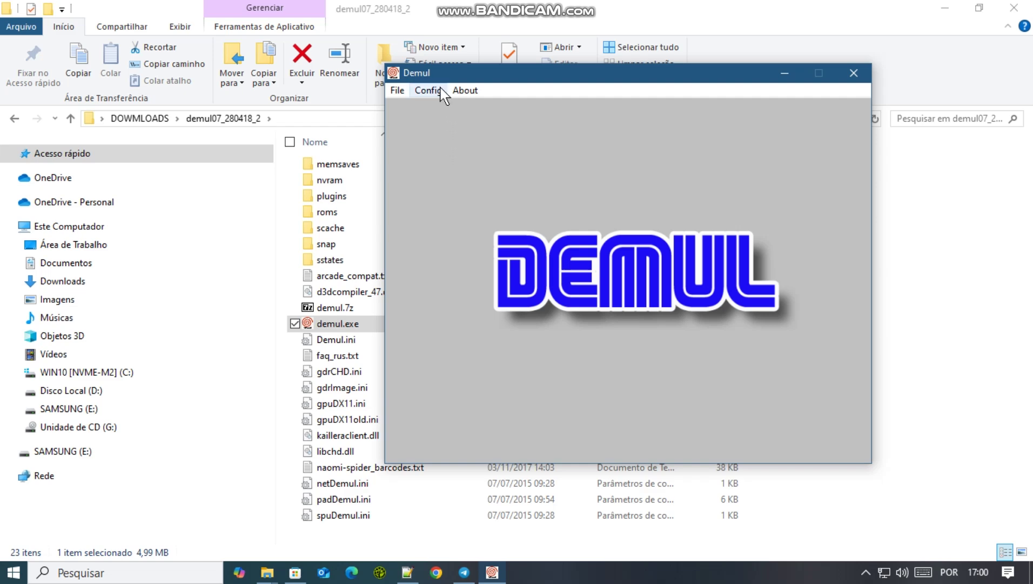
Close the emulator and open the ROMS folder inside DOWMLOADS.
{"action": "left_click", "coordinate": [848, 75]}
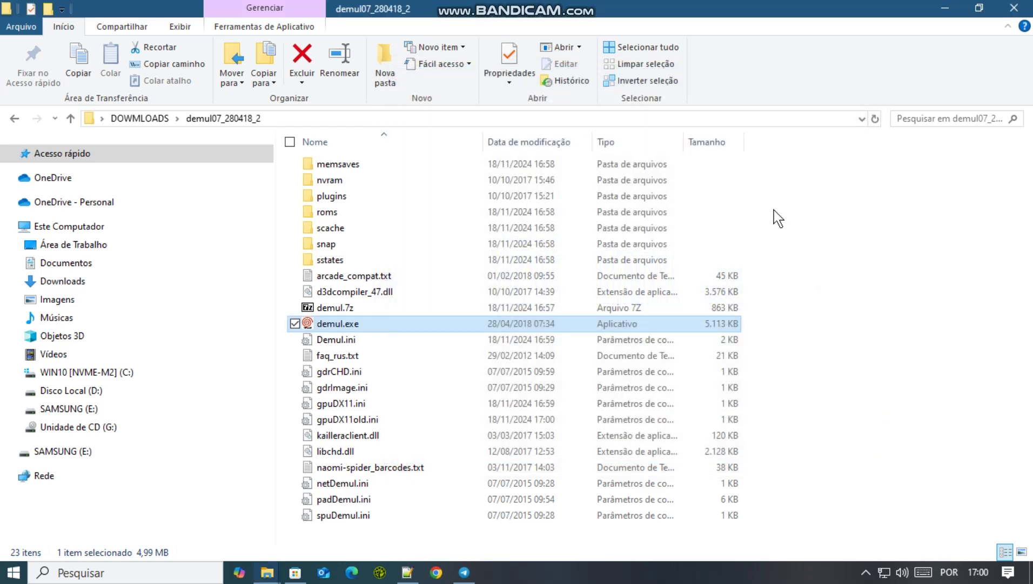
{"action": "left_click", "coordinate": [161, 117]}
{"action": "double_click", "coordinate": [521, 197]}
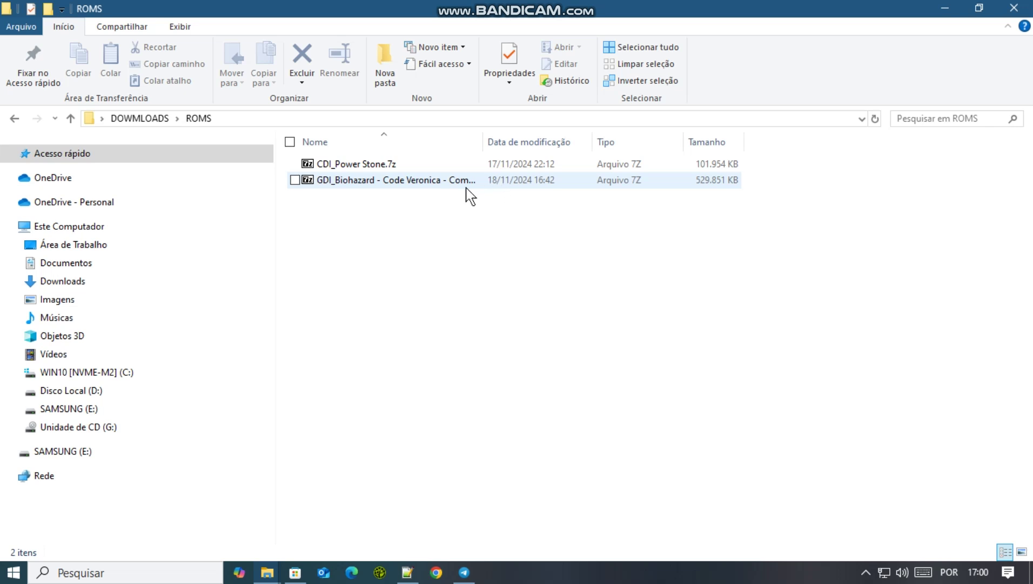
{"action": "double_click", "coordinate": [419, 183]}
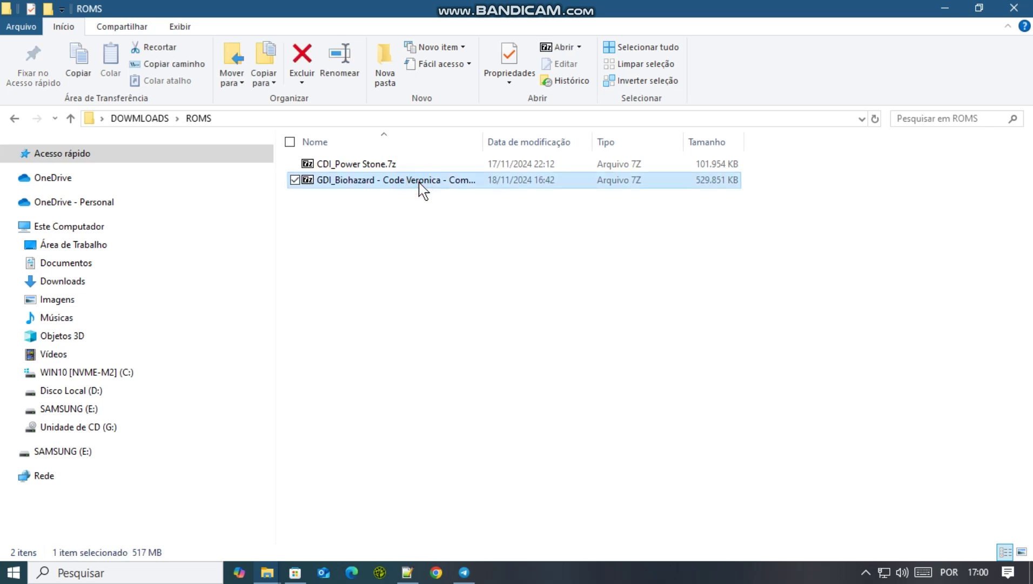
{"action": "mouse_move", "coordinate": [479, 217]}
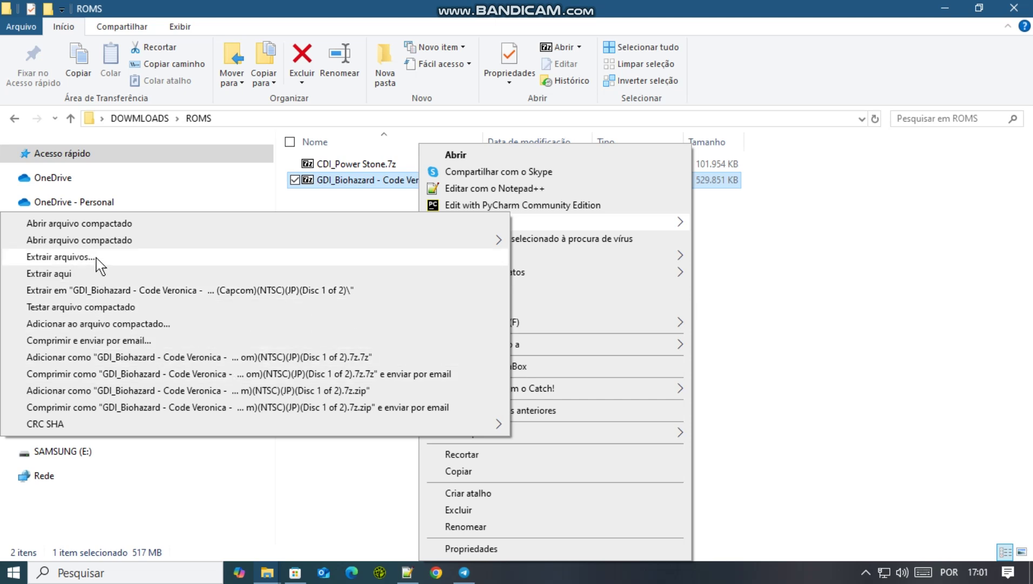
{"action": "left_click", "coordinate": [59, 257]}
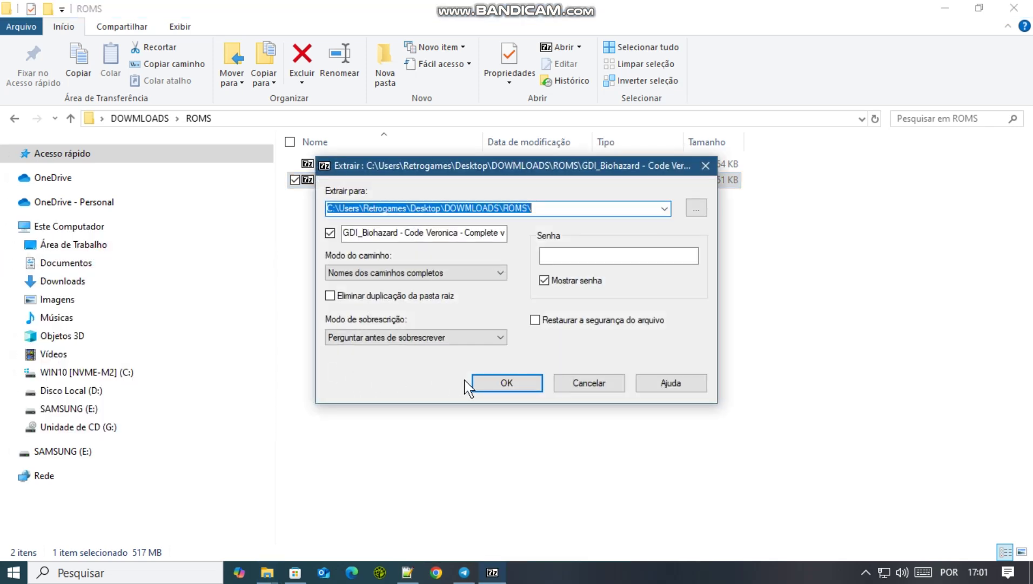
{"action": "left_click", "coordinate": [585, 384]}
Extract the GDI_Biohazard - Code Veronica archive into a folder of its own name, check its contents and return to ROMS.
{"action": "right_click", "coordinate": [493, 182]}
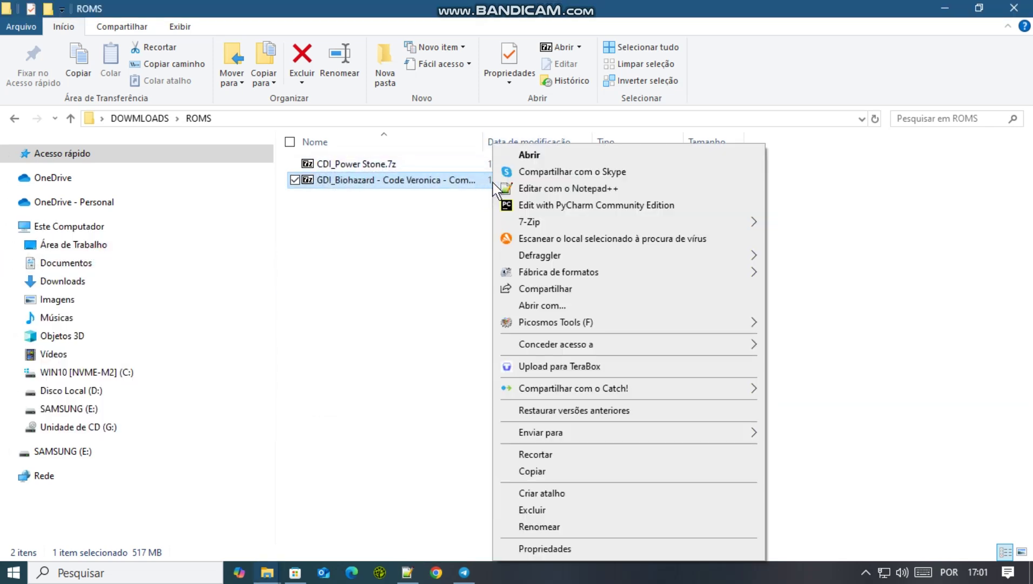
{"action": "mouse_move", "coordinate": [530, 222]}
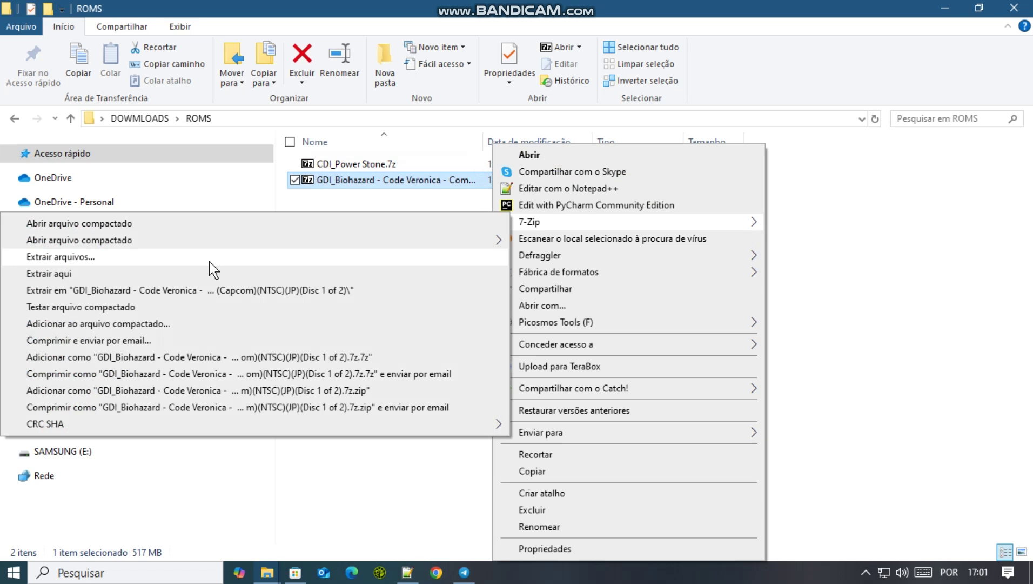
{"action": "left_click", "coordinate": [197, 286]}
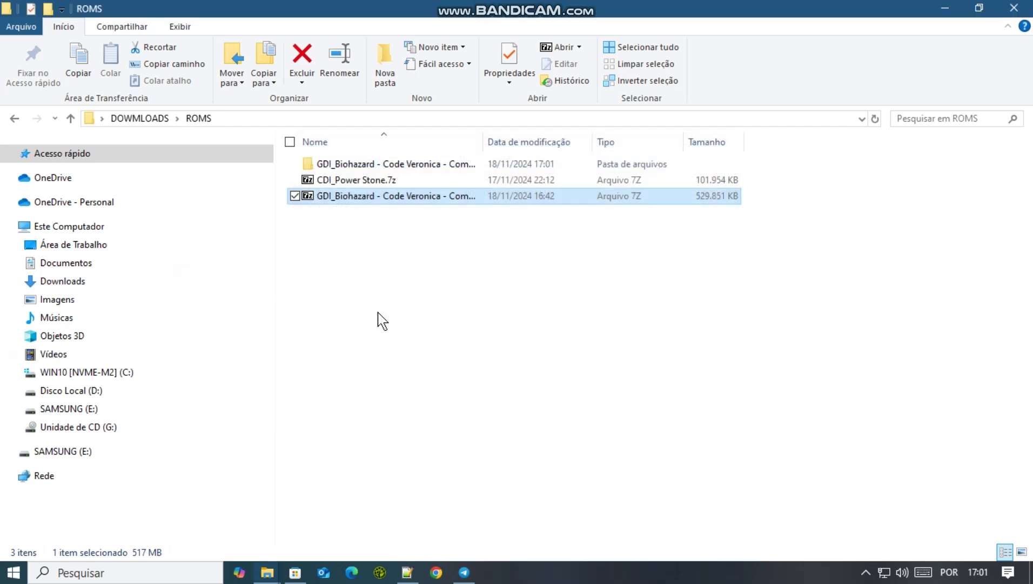
{"action": "double_click", "coordinate": [475, 165]}
{"action": "left_click", "coordinate": [471, 164]}
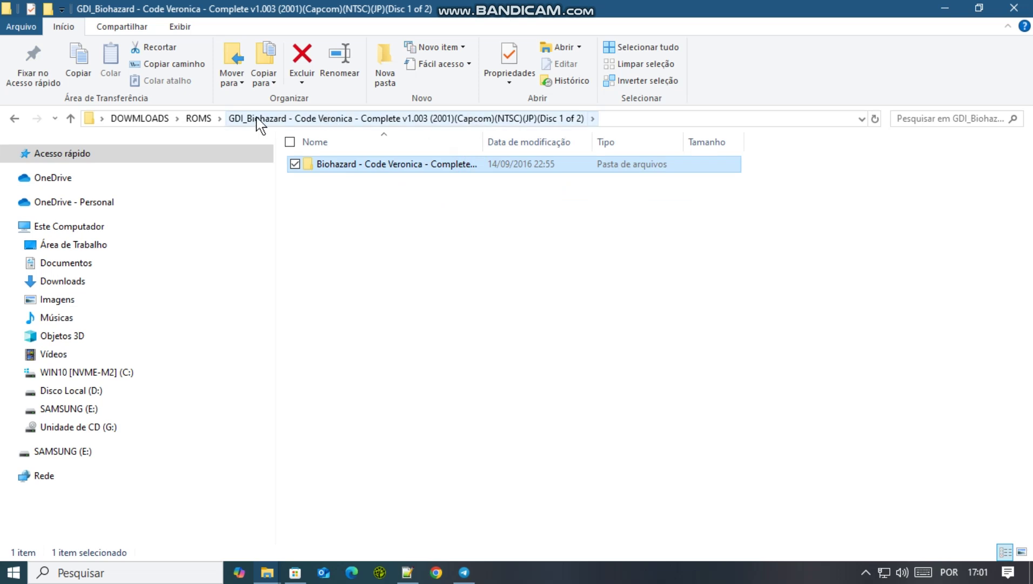
{"action": "left_click", "coordinate": [198, 118]}
Extract CDI_Power Stone.7z into a CDI_Power Stone folder, check its contents and return to ROMS.
{"action": "double_click", "coordinate": [435, 182]}
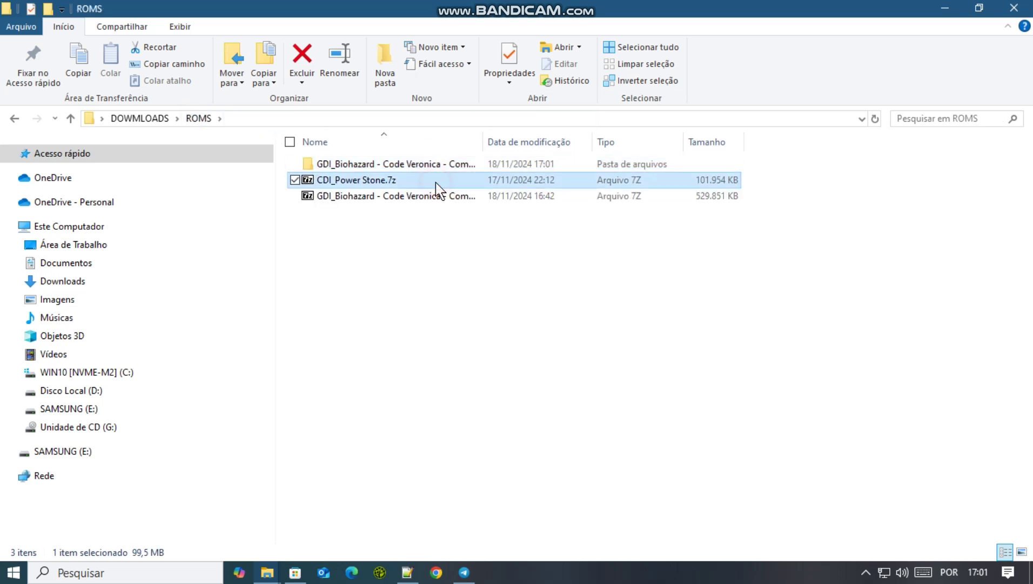
{"action": "right_click", "coordinate": [433, 182]}
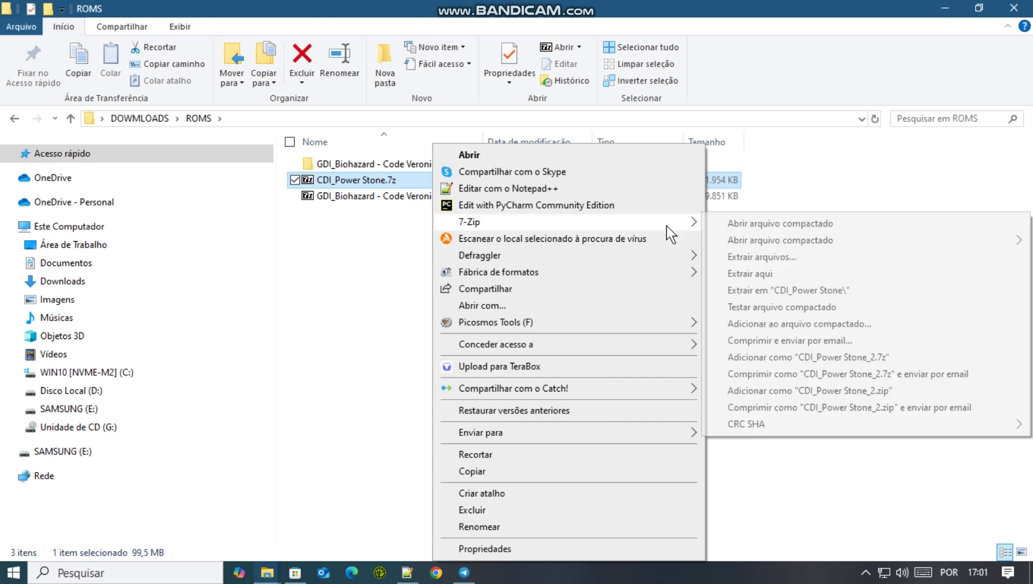
{"action": "left_click", "coordinate": [804, 291]}
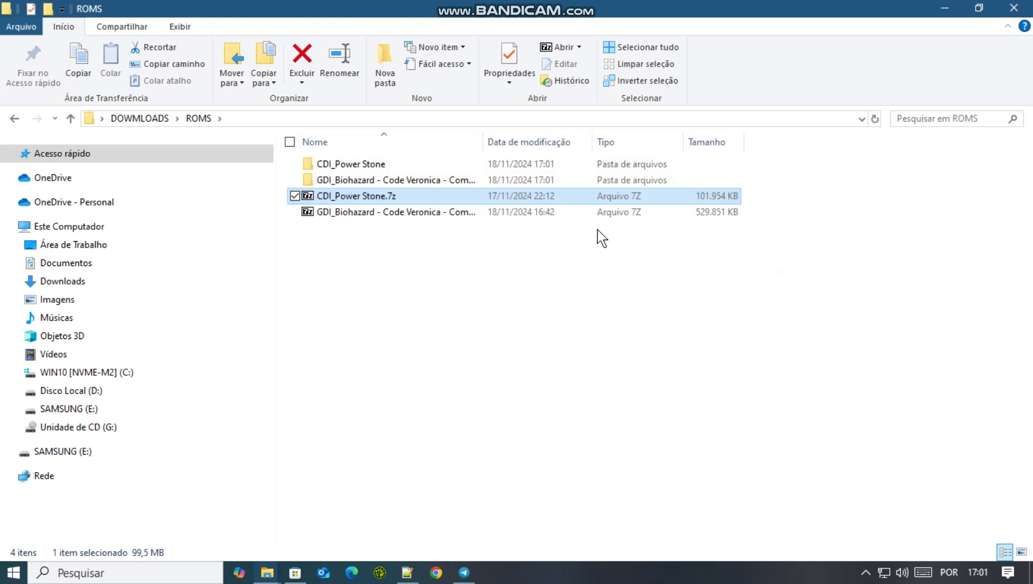
{"action": "left_click", "coordinate": [493, 165]}
{"action": "double_click", "coordinate": [492, 165]}
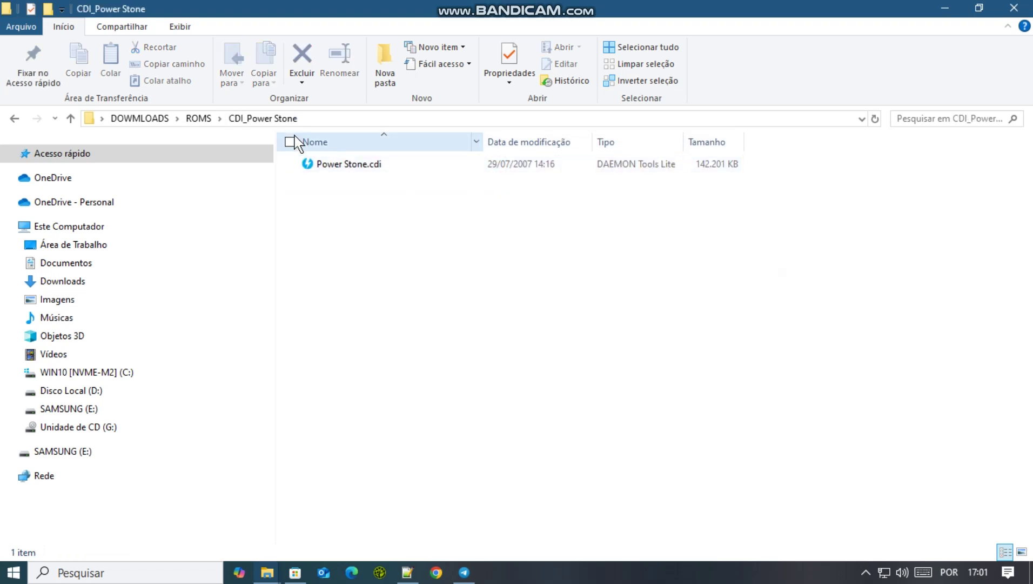
{"action": "left_click", "coordinate": [196, 118]}
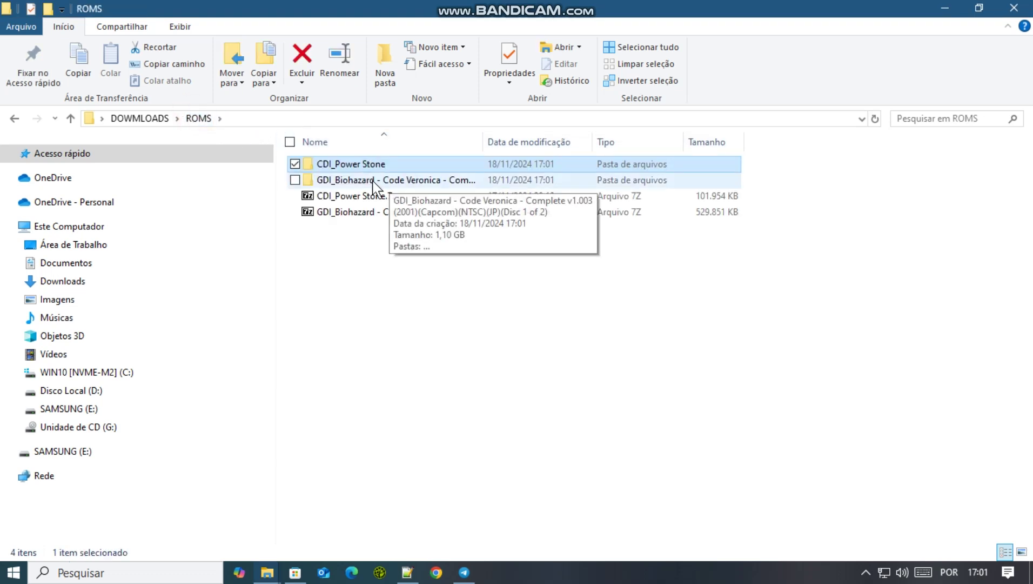
Open the CDI_Power Stone folder and select Power Stone.cdi.
{"action": "left_click", "coordinate": [373, 178]}
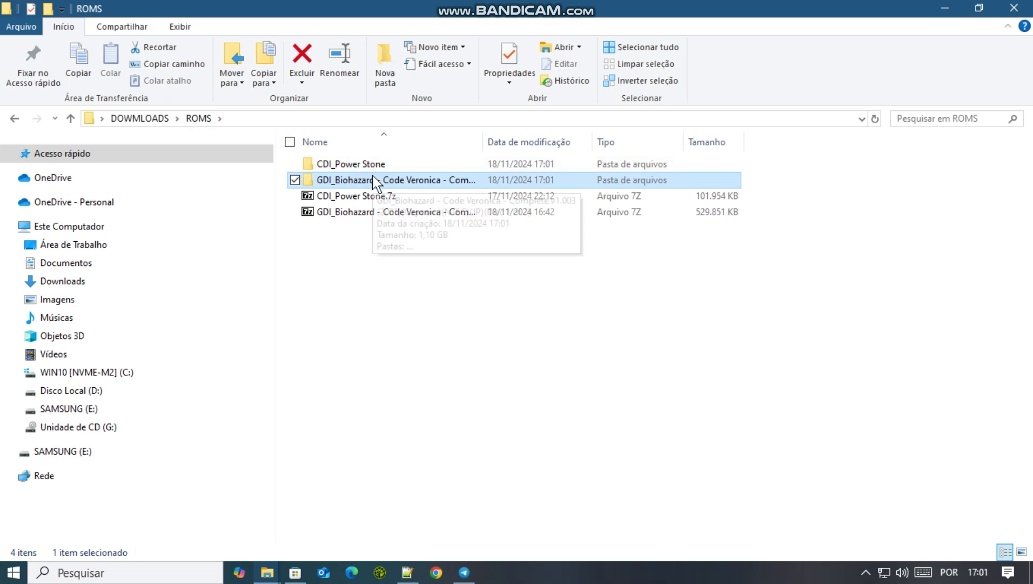
{"action": "left_click", "coordinate": [381, 166]}
{"action": "double_click", "coordinate": [381, 165]}
{"action": "left_click", "coordinate": [380, 167]}
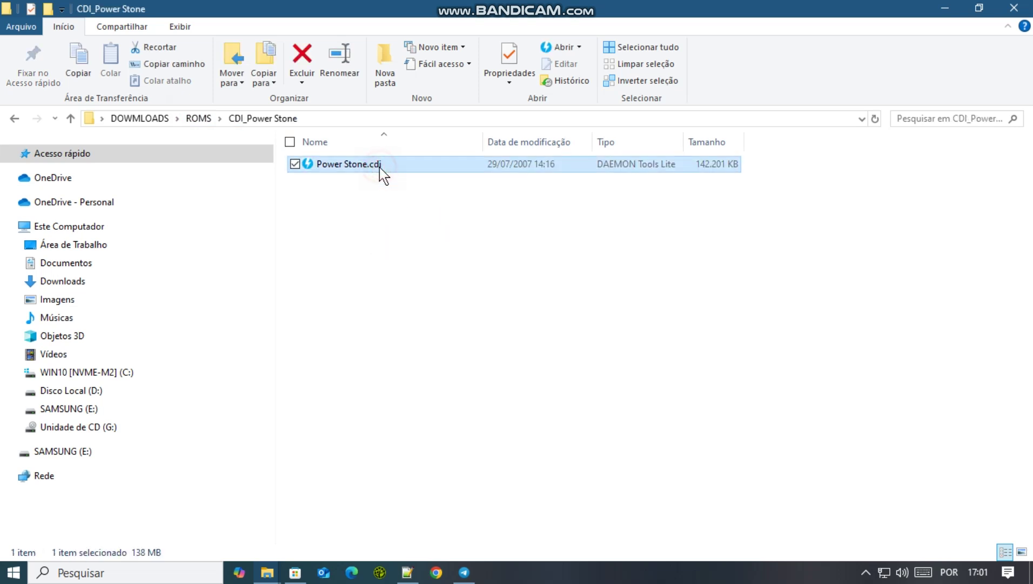
Move Power Stone.cdi into the GDI_Biohazard - Code Veronica folder and check the contents of the game folder inside it.
{"action": "left_click", "coordinate": [205, 118]}
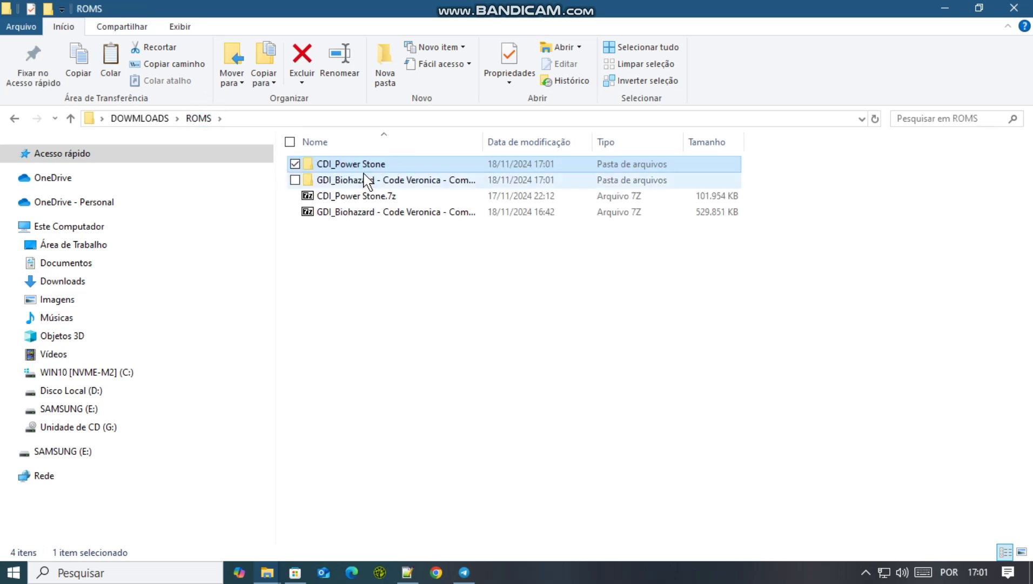
{"action": "double_click", "coordinate": [362, 178]}
{"action": "key", "text": "ctrl+v"}
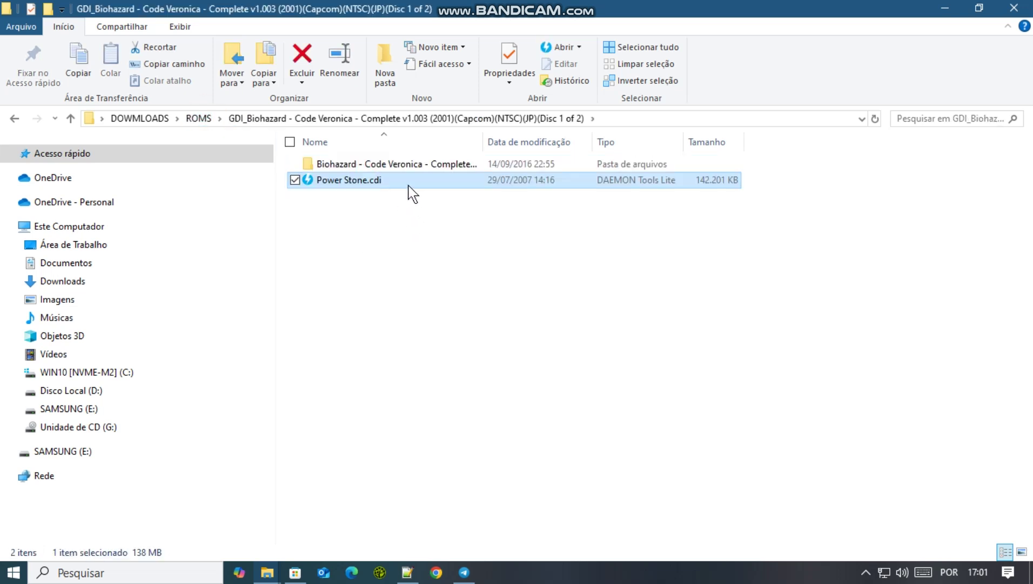
{"action": "left_click", "coordinate": [409, 165], "text": "ctrl"}
{"action": "double_click", "coordinate": [410, 165]}
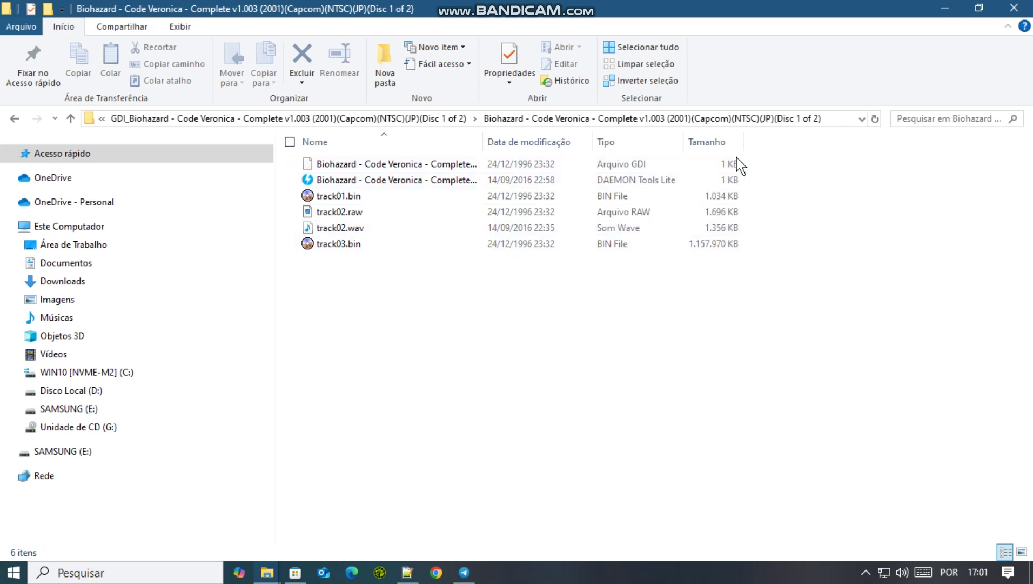
{"action": "left_click", "coordinate": [433, 119]}
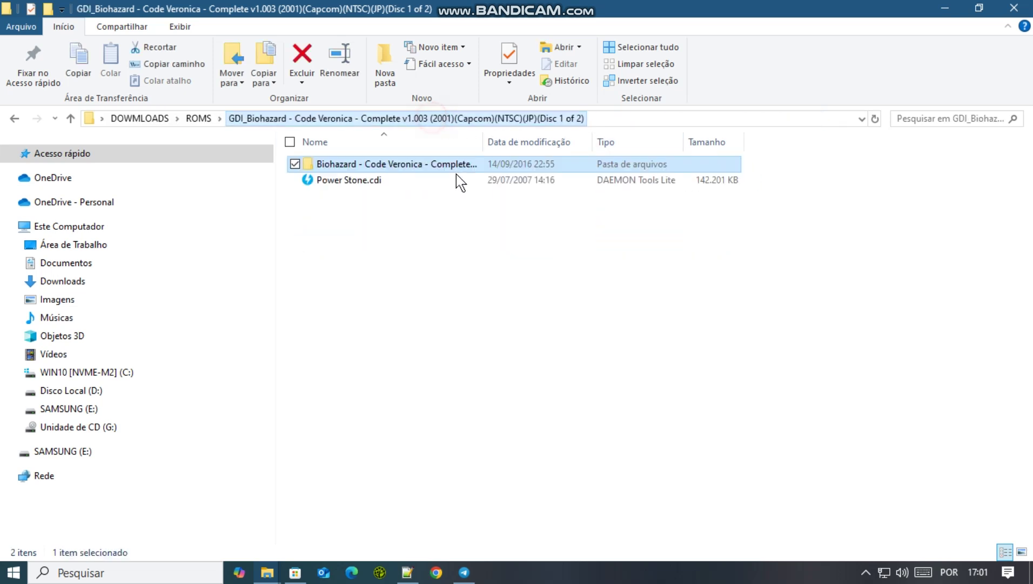
Cut the Biohazard - Code Veronica game folder and Power Stone.cdi, and open the roms folder inside demul07_280418_2.
{"action": "left_click", "coordinate": [427, 180], "text": "ctrl"}
{"action": "key", "text": "ctrl+x"}
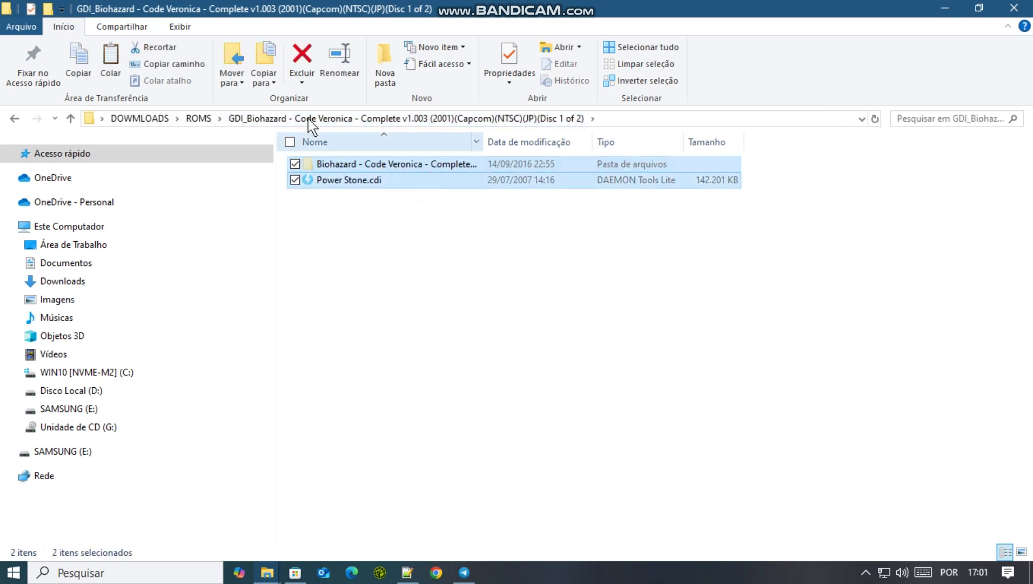
{"action": "left_click", "coordinate": [198, 118]}
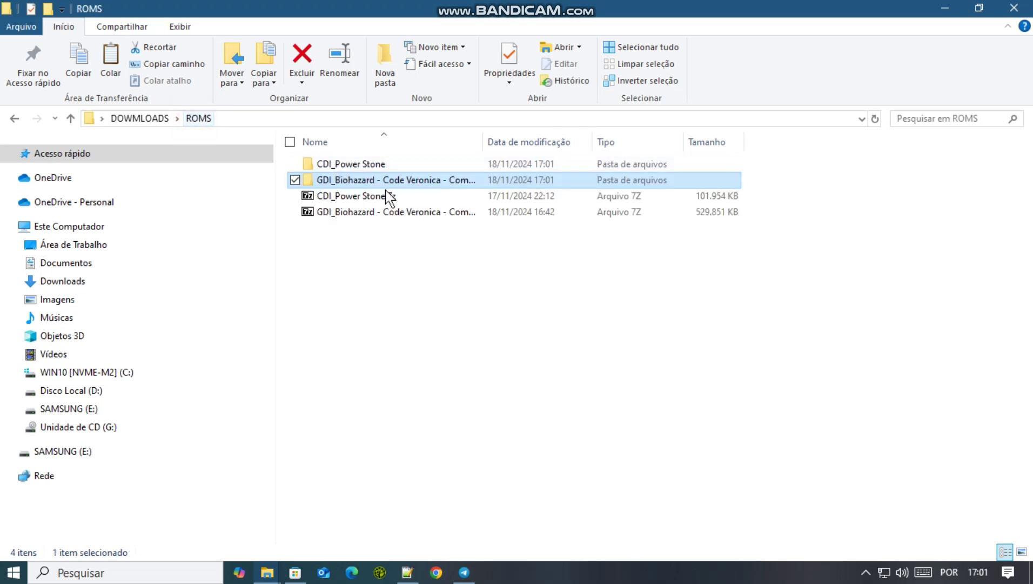
{"action": "left_click", "coordinate": [152, 118]}
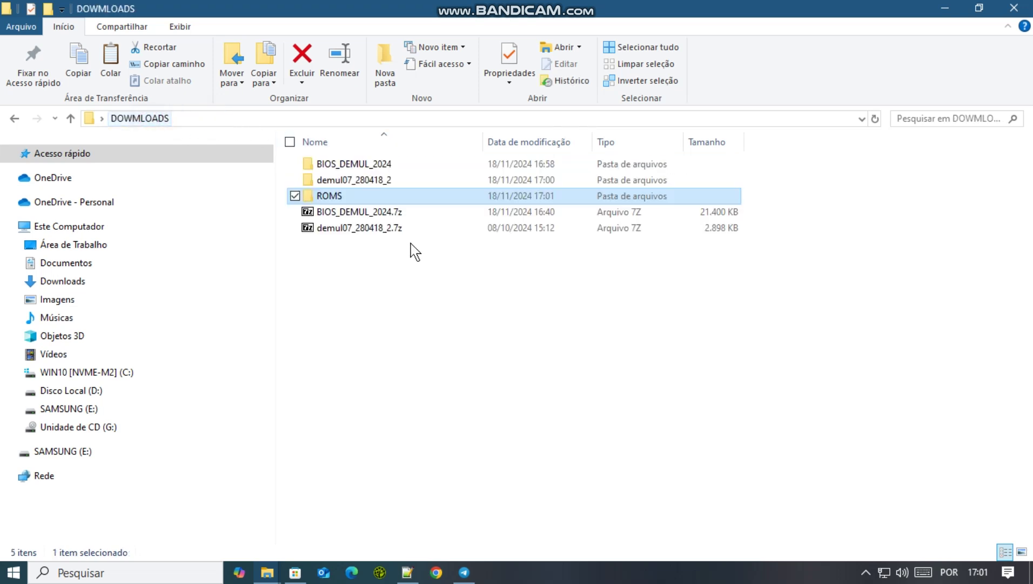
{"action": "double_click", "coordinate": [361, 185]}
{"action": "left_click", "coordinate": [511, 219]}
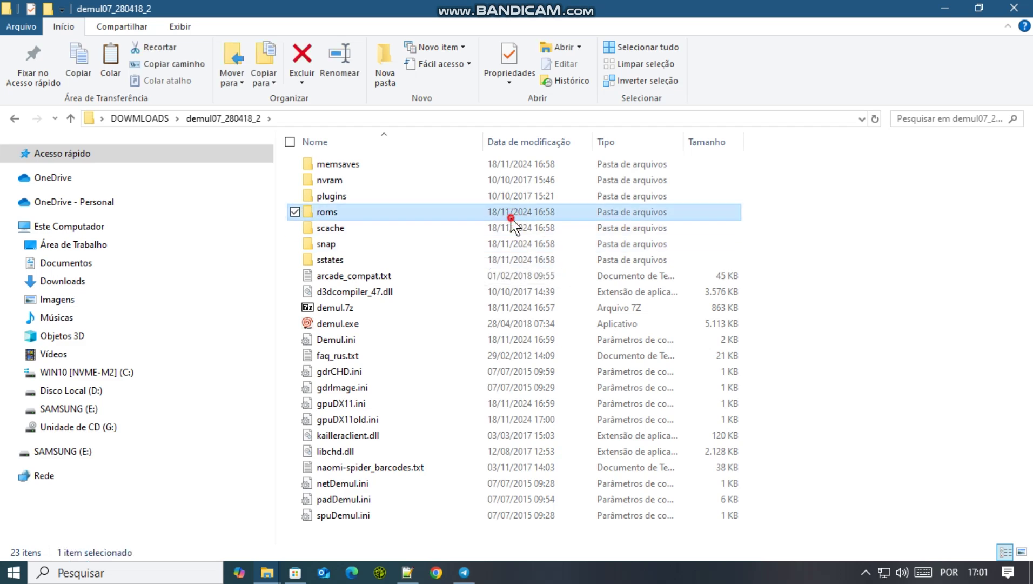
{"action": "double_click", "coordinate": [512, 218]}
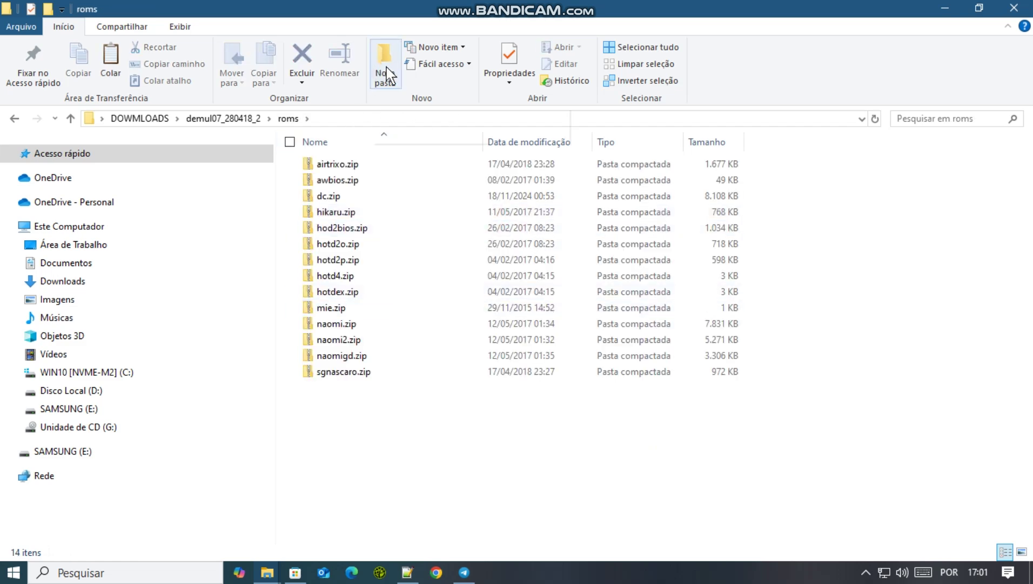
Paste the Biohazard - Code Veronica folder and Power Stone.cdi into the emulator's roms folder.
{"action": "right_click", "coordinate": [464, 470]}
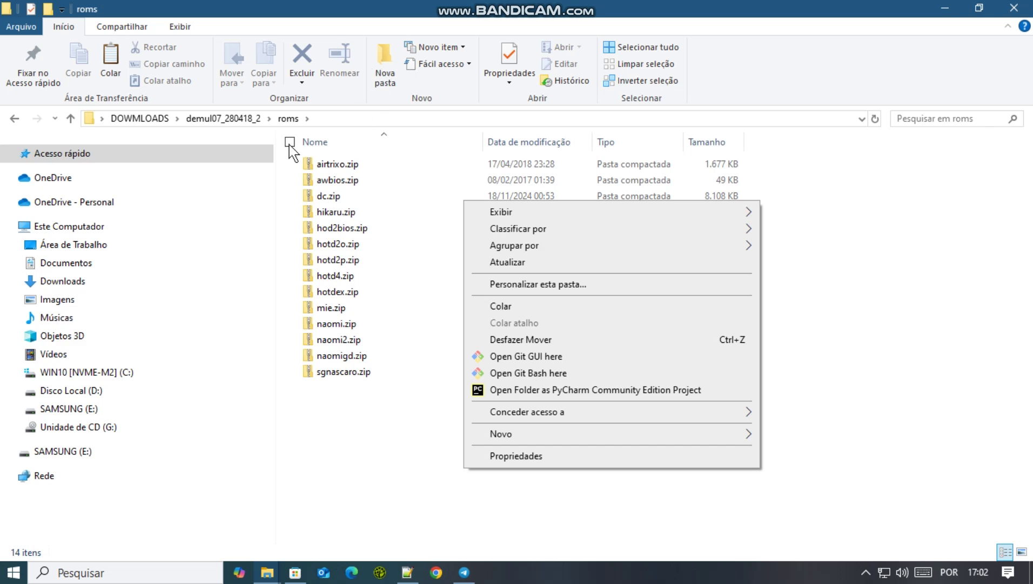
{"action": "left_click", "coordinate": [226, 119]}
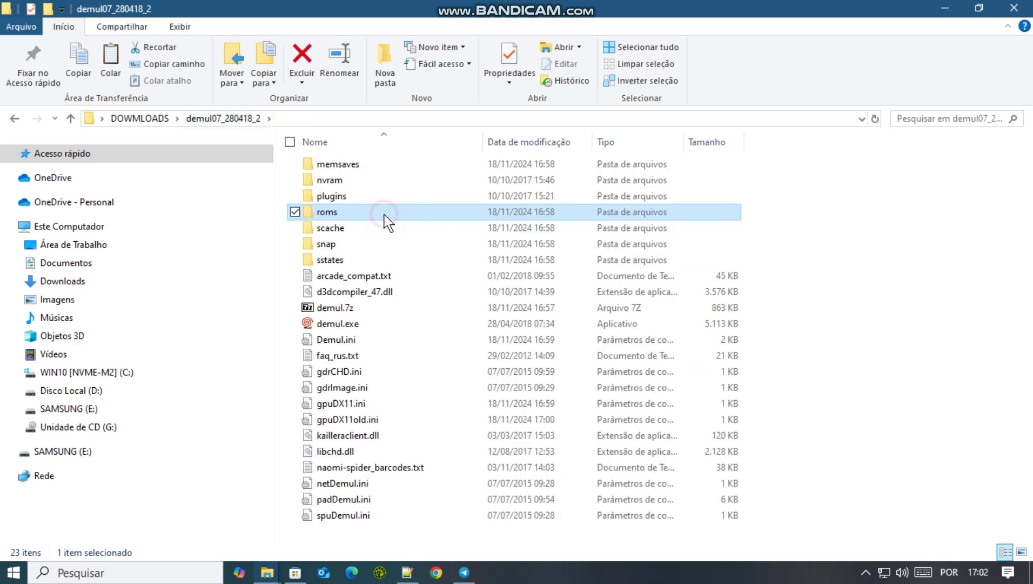
{"action": "left_click", "coordinate": [534, 212]}
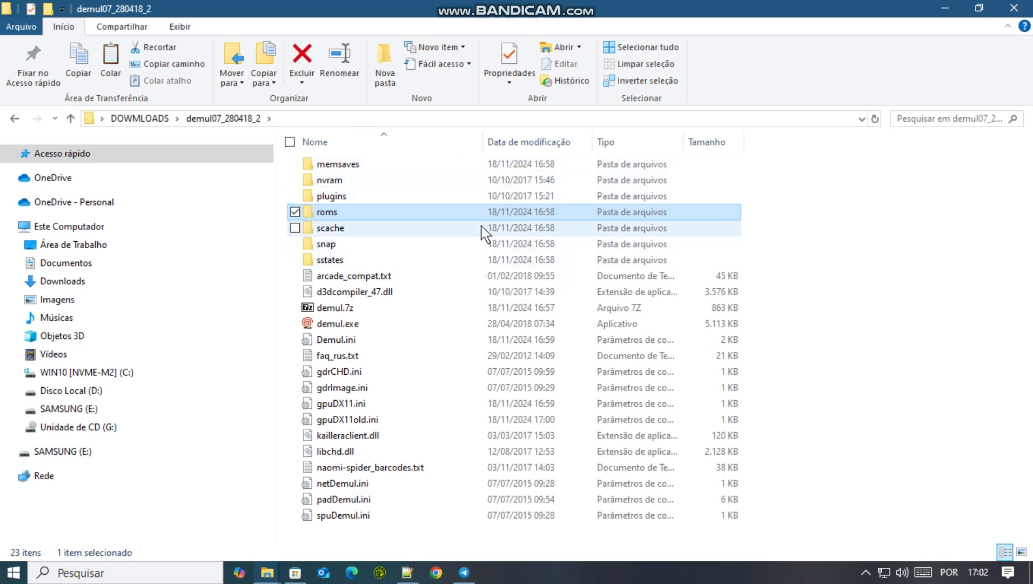
{"action": "double_click", "coordinate": [462, 213]}
{"action": "right_click", "coordinate": [495, 481]}
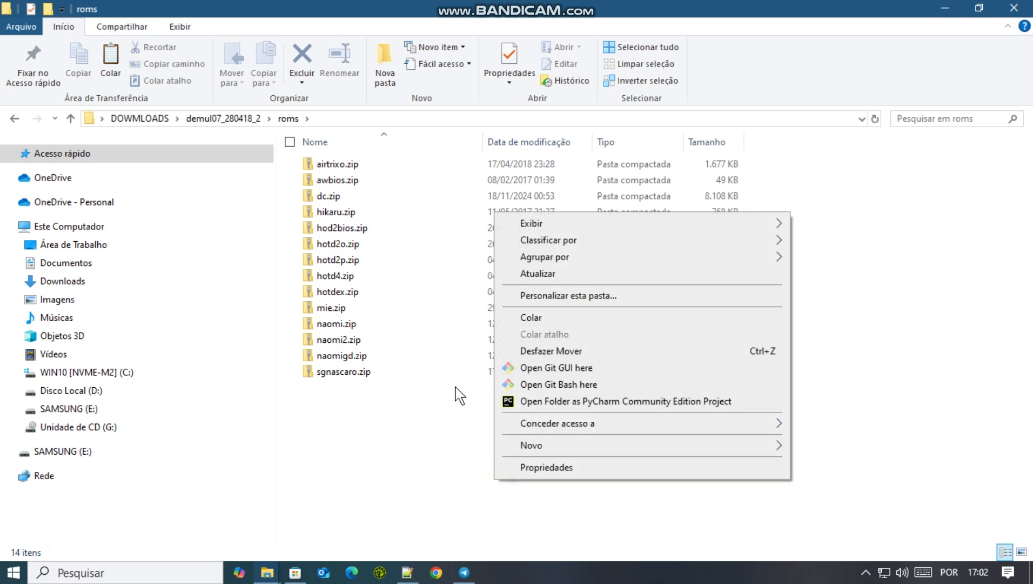
{"action": "left_click", "coordinate": [527, 322]}
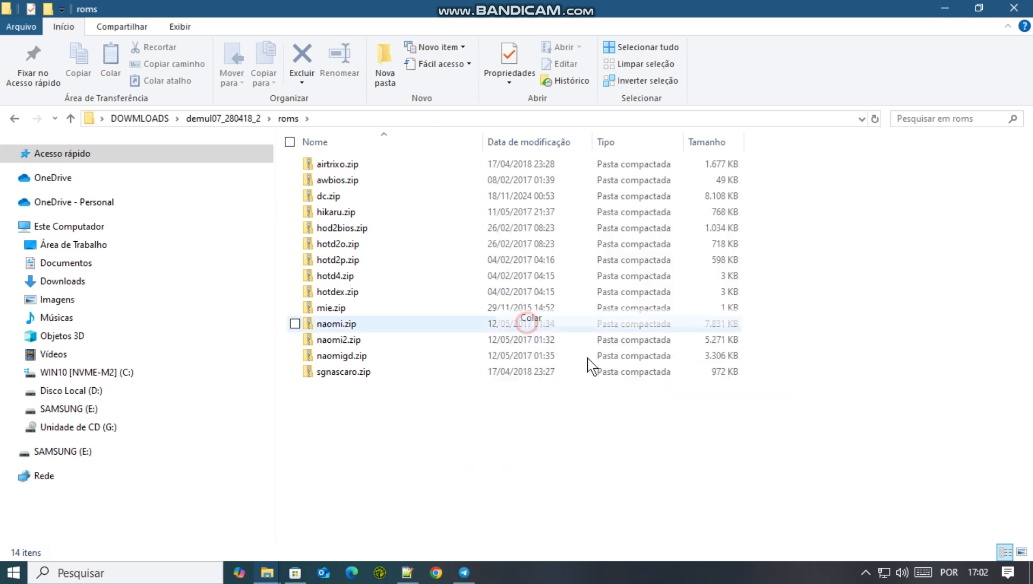
Cut both games in the roms folder, create a new folder there named DC and open it.
{"action": "right_click", "coordinate": [440, 468]}
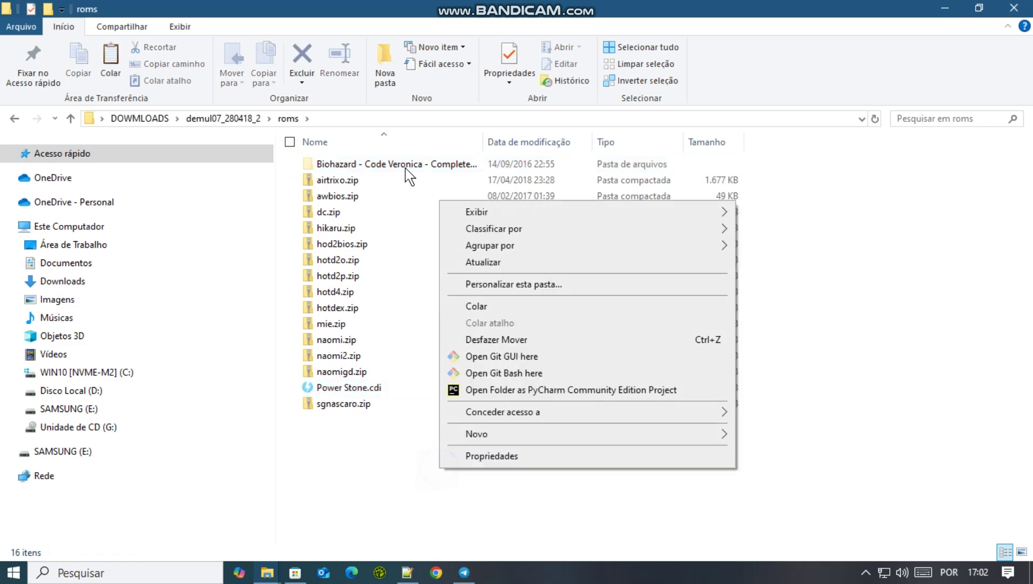
{"action": "left_click", "coordinate": [376, 81]}
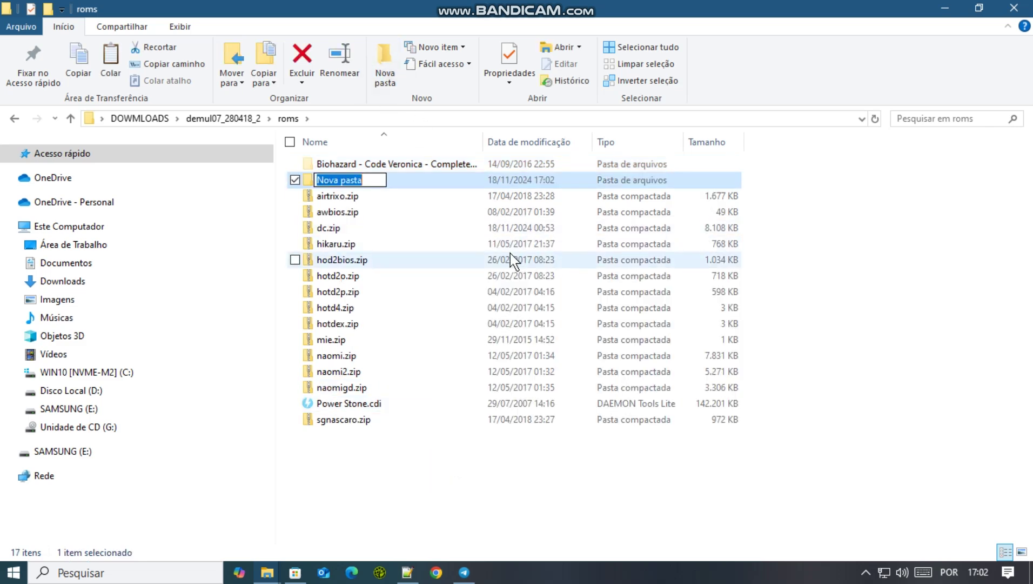
{"action": "type", "text": "dc"}
{"action": "key", "text": "BackSpace"}
{"action": "key", "text": "BackSpace"}
{"action": "type", "text": "DC"}
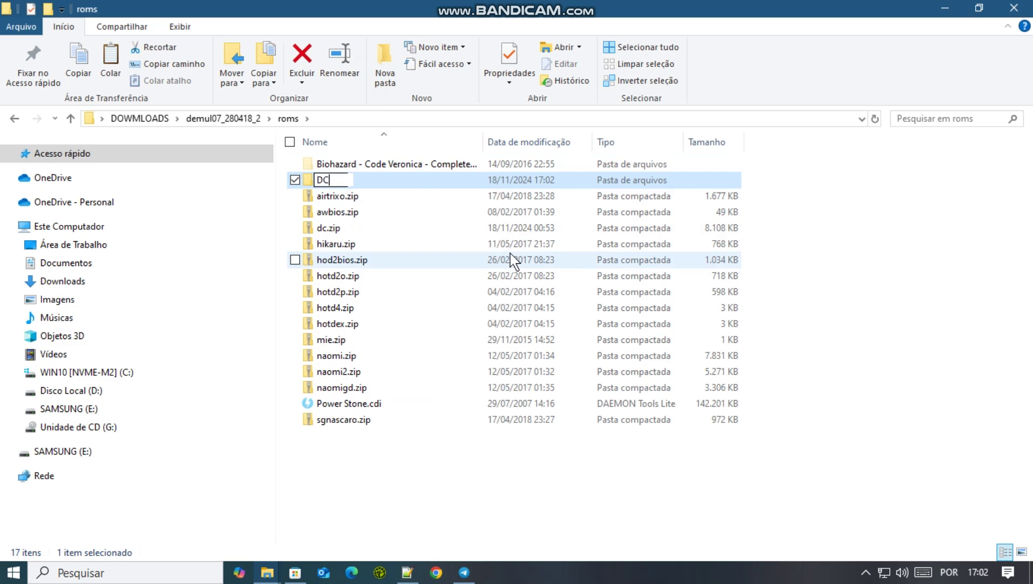
{"action": "key", "text": "Return"}
{"action": "key", "text": "Return"}
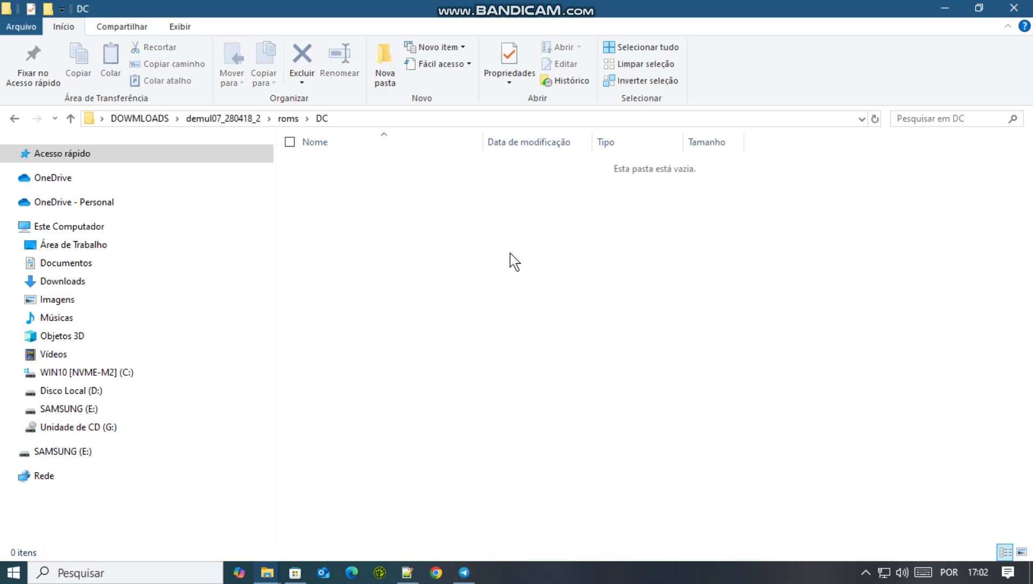
Paste the Biohazard - Code Veronica folder and Power Stone.cdi into DC, and check the folder's contents.
{"action": "key", "text": "ctrl+v"}
{"action": "left_click", "coordinate": [288, 118]}
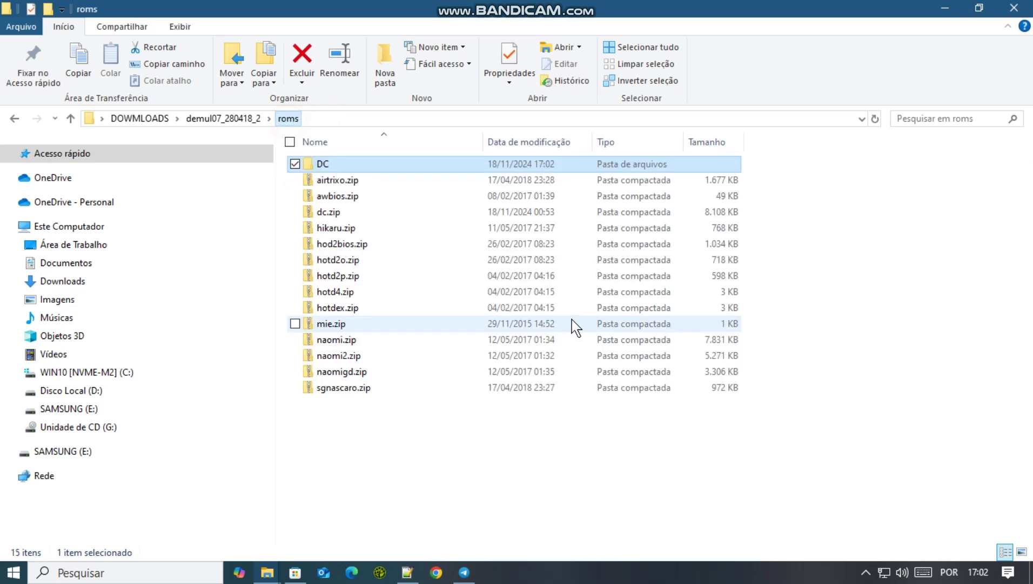
{"action": "double_click", "coordinate": [522, 163]}
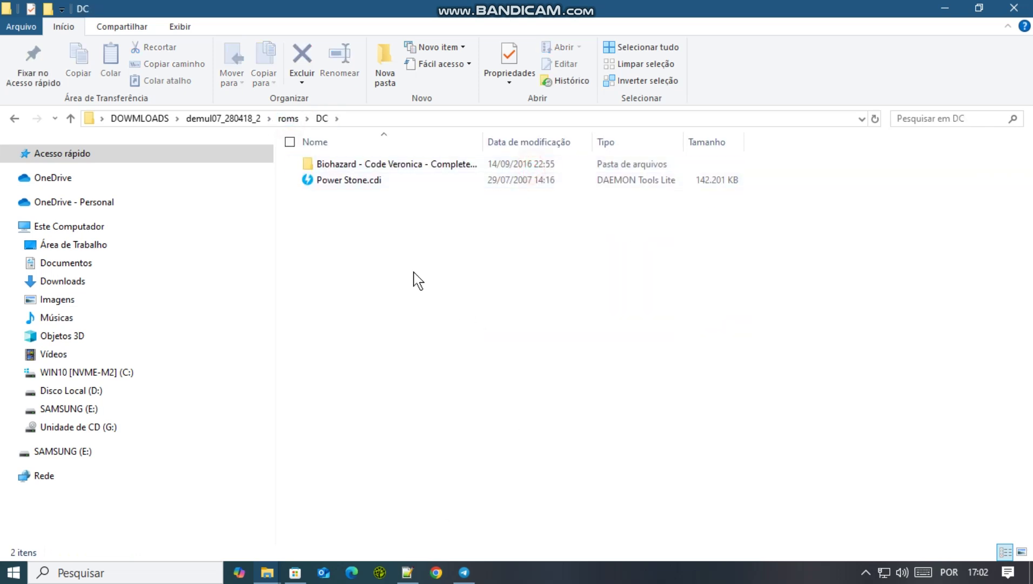
Return to the demul07_280418_2 folder and launch demul.exe.
{"action": "left_click", "coordinate": [288, 119]}
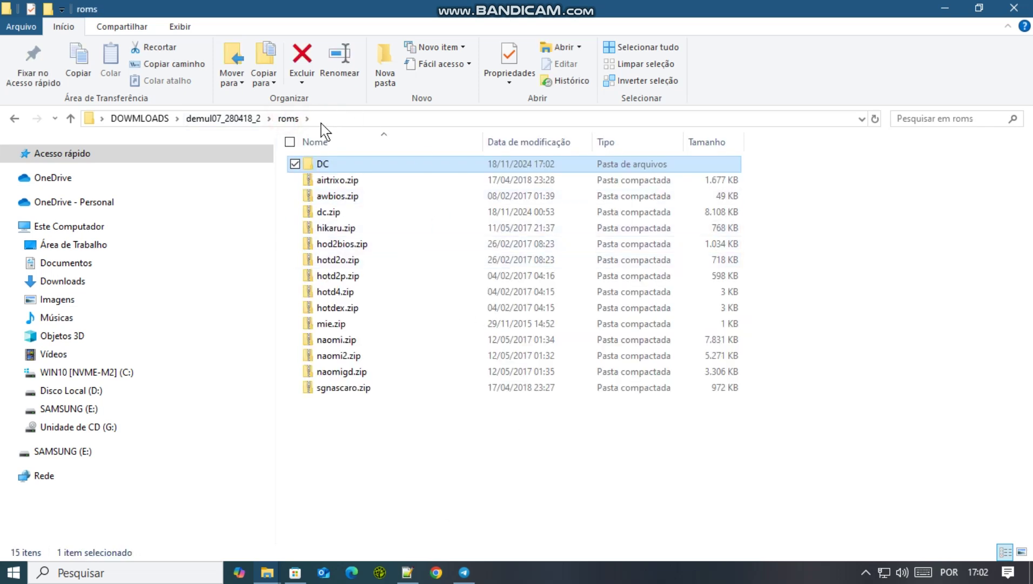
{"action": "left_click", "coordinate": [248, 117]}
{"action": "double_click", "coordinate": [513, 323]}
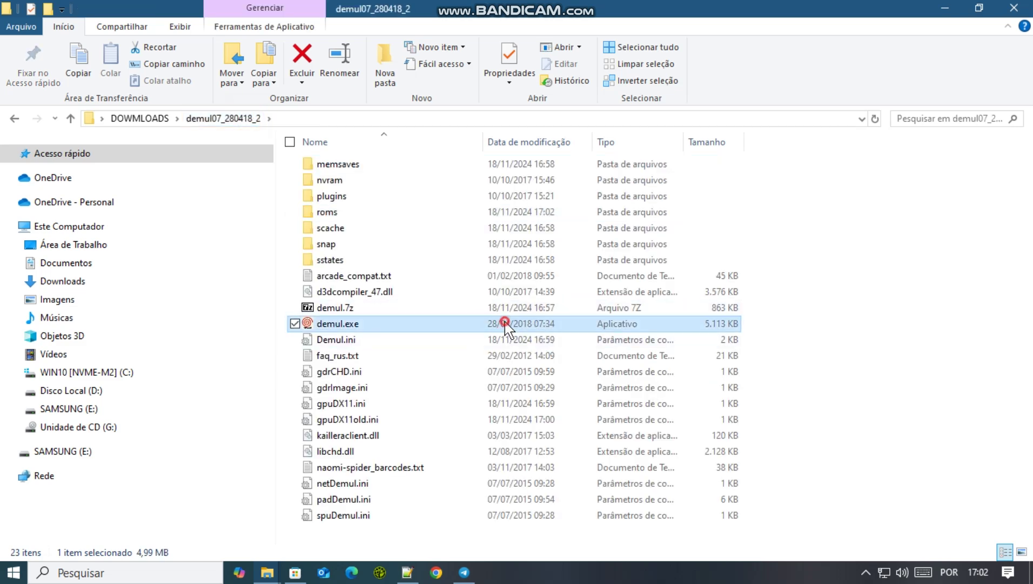
{"action": "left_click", "coordinate": [428, 90]}
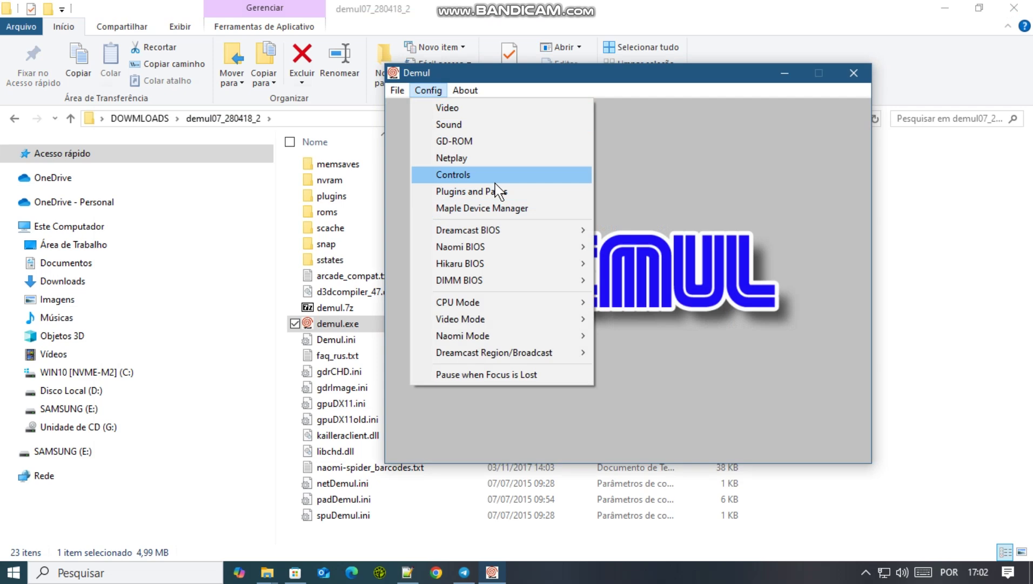
{"action": "left_click", "coordinate": [865, 572]}
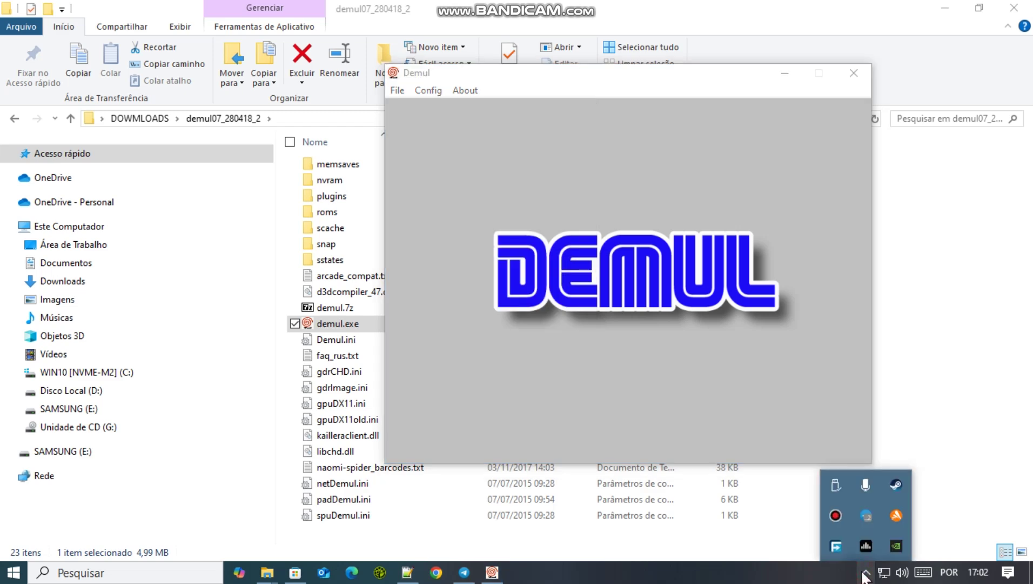
{"action": "left_click", "coordinate": [605, 267]}
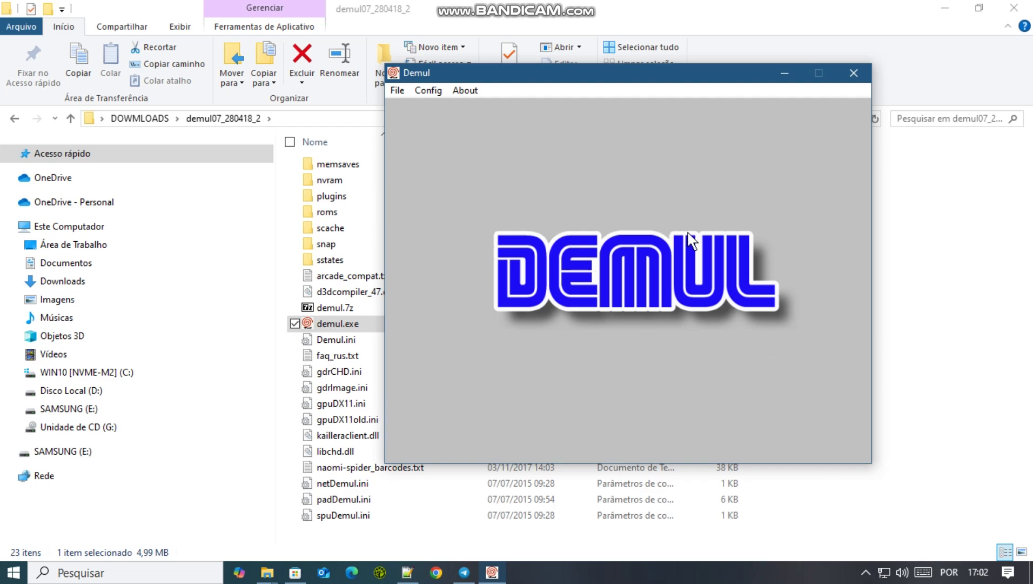
Open the Dreamcast Joy 1 control configuration and map button A to U and button B to I.
{"action": "left_click", "coordinate": [428, 90]}
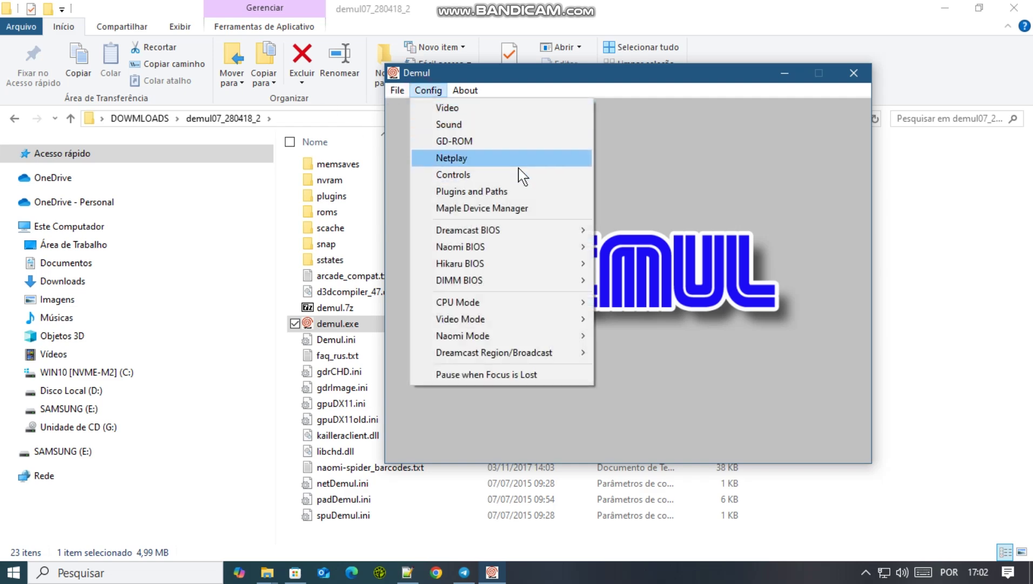
{"action": "left_click", "coordinate": [500, 174]}
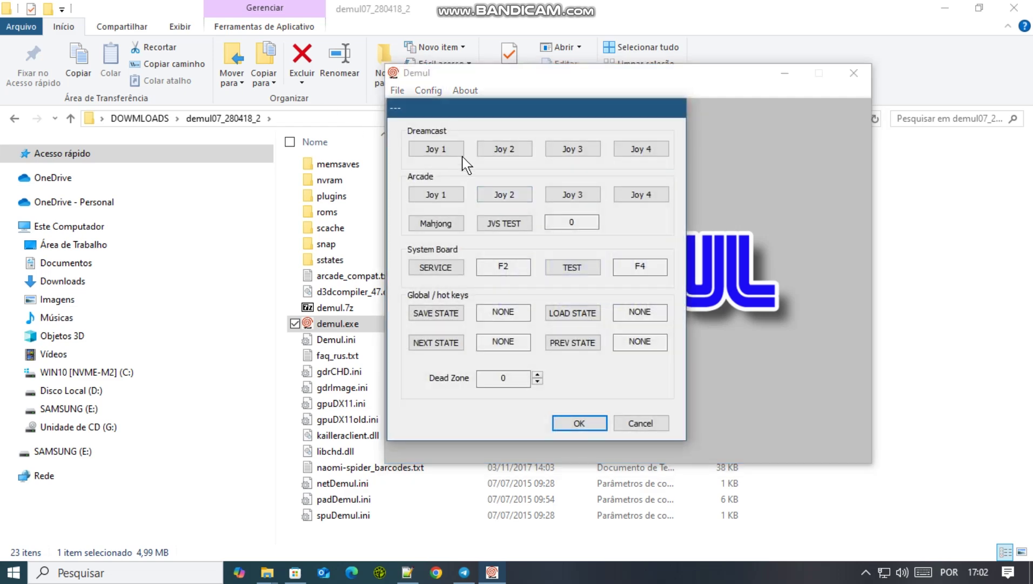
{"action": "left_click", "coordinate": [435, 150]}
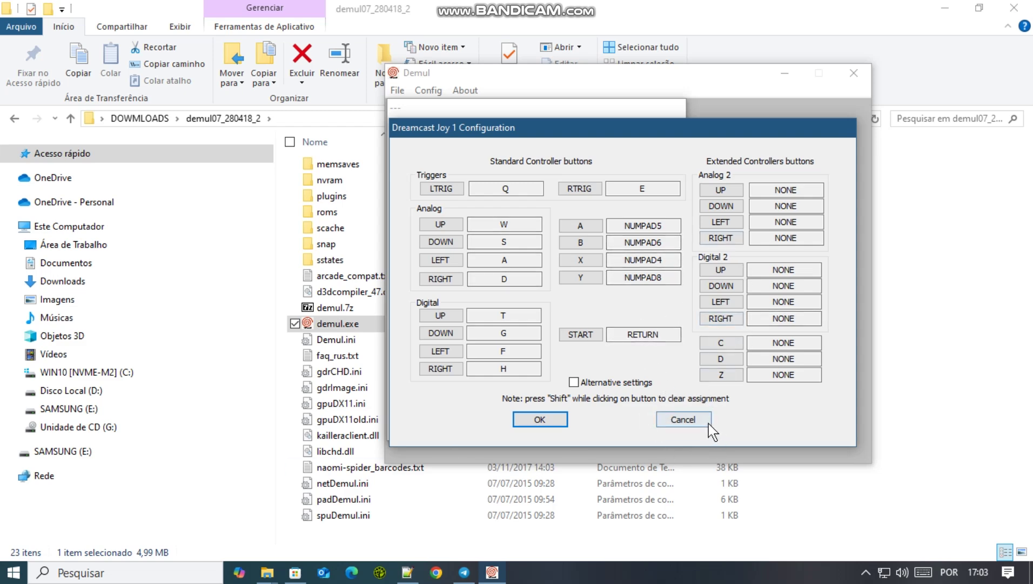
{"action": "left_click", "coordinate": [580, 227]}
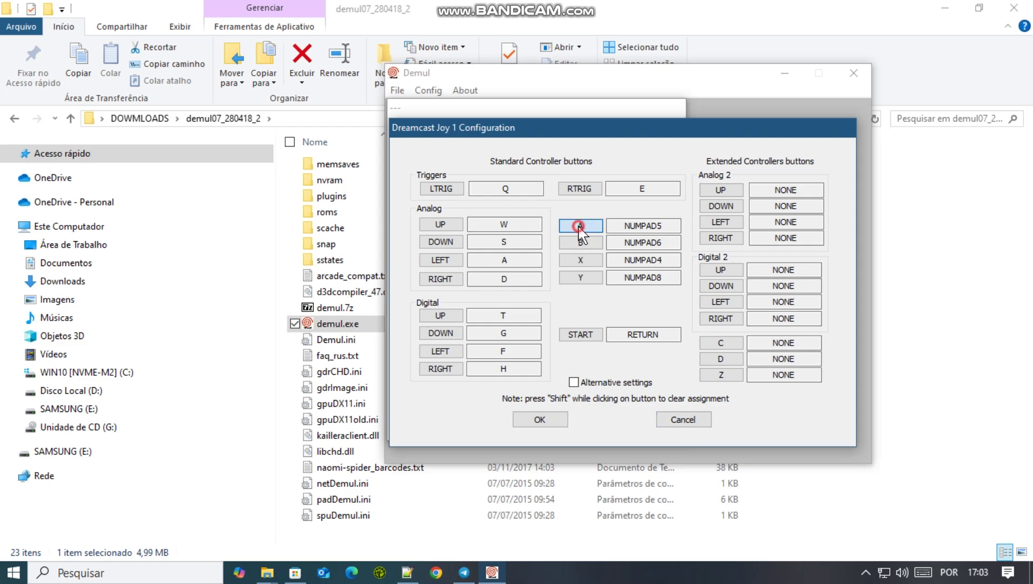
{"action": "key", "text": "u"}
{"action": "left_click", "coordinate": [579, 244]}
{"action": "key", "text": "i"}
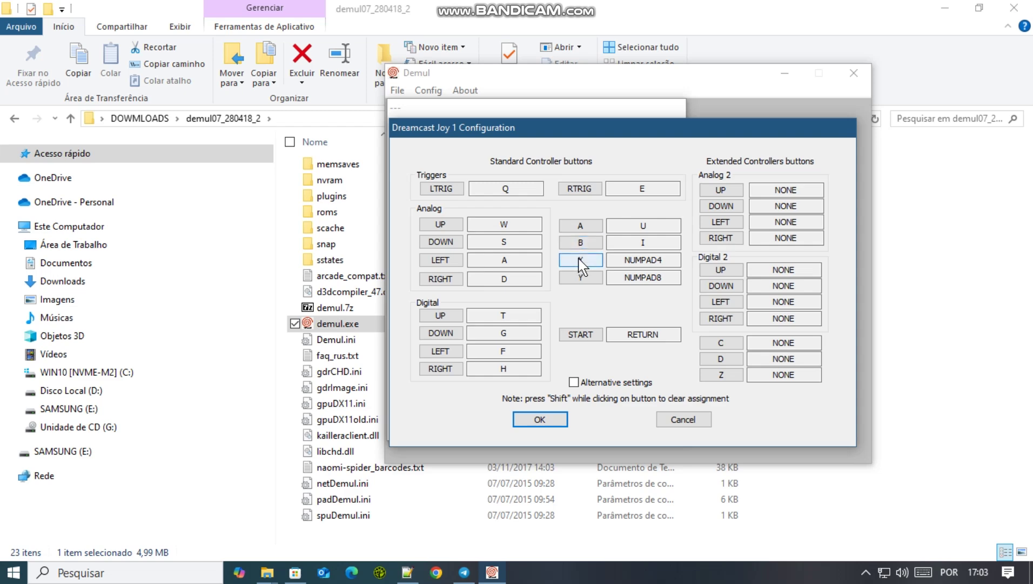
Map button X to J and button Y to K for Dreamcast Joy 1, and save the control settings.
{"action": "left_click", "coordinate": [579, 259]}
{"action": "key", "text": "j"}
{"action": "left_click", "coordinate": [594, 281]}
{"action": "key", "text": "k"}
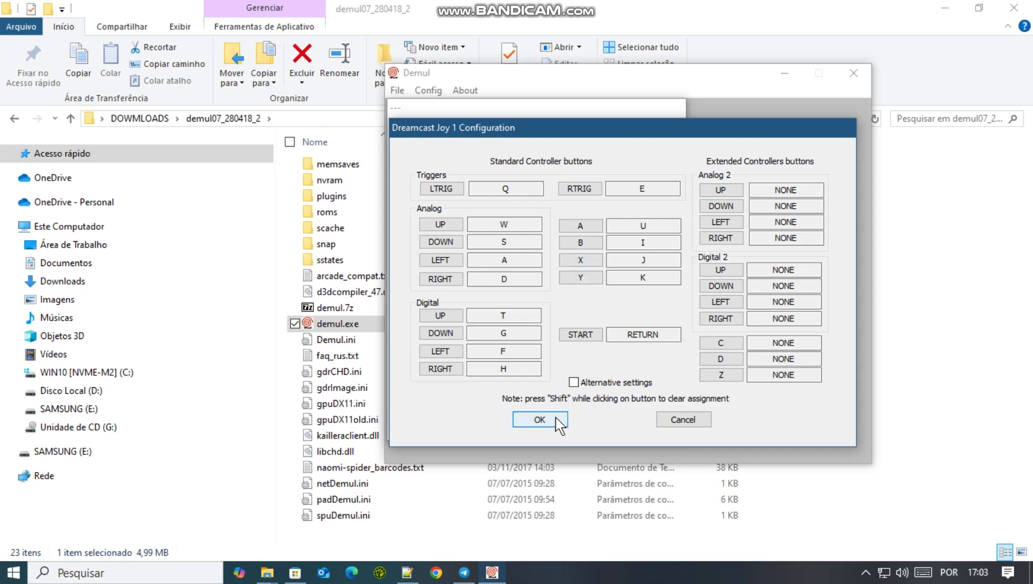
{"action": "left_click", "coordinate": [540, 420]}
{"action": "left_click", "coordinate": [571, 423]}
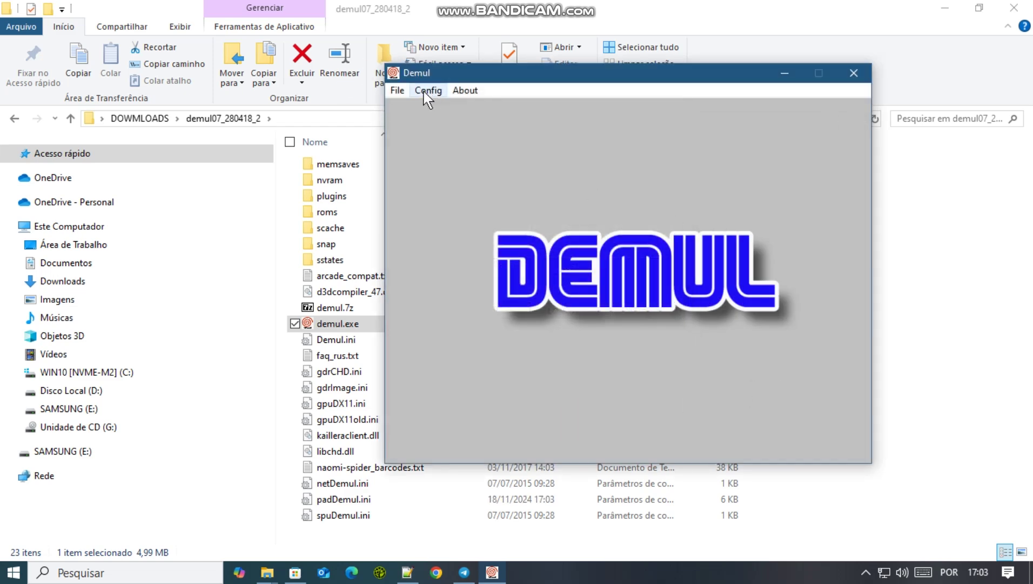
Open the GD-ROM image configuration and start selecting an image file.
{"action": "left_click", "coordinate": [397, 90]}
{"action": "mouse_move", "coordinate": [429, 91]}
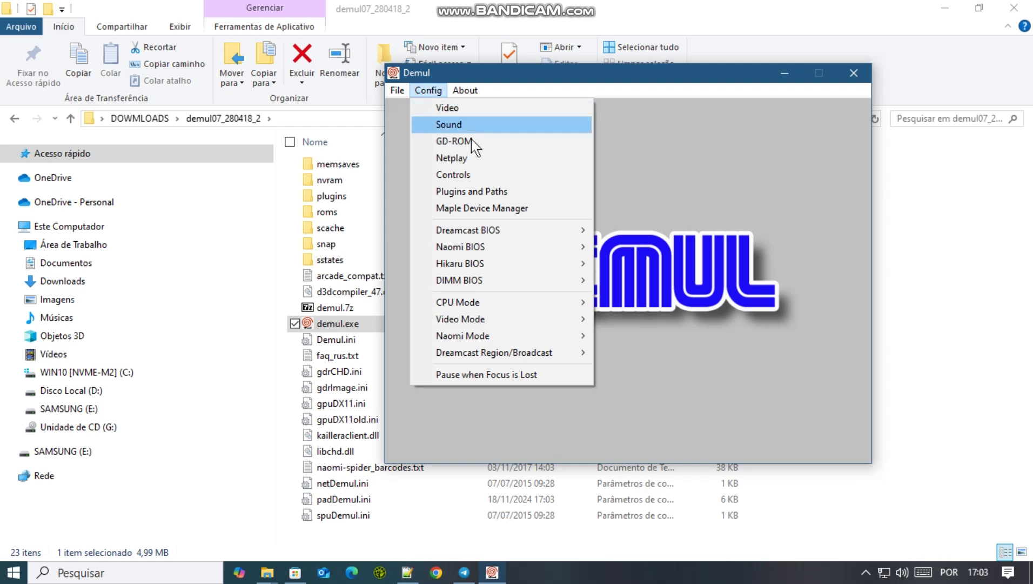
{"action": "left_click", "coordinate": [494, 140]}
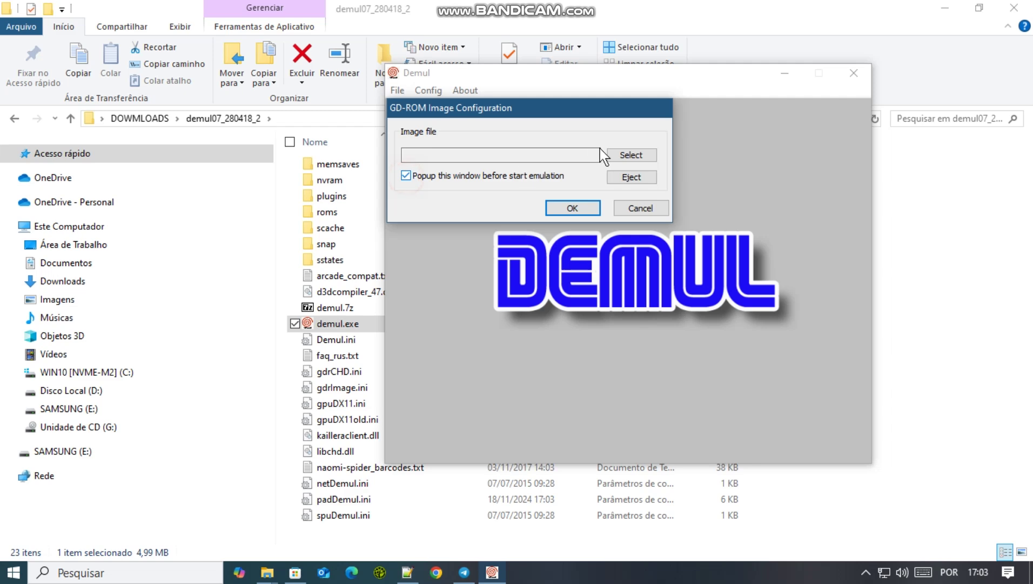
{"action": "left_click", "coordinate": [630, 156]}
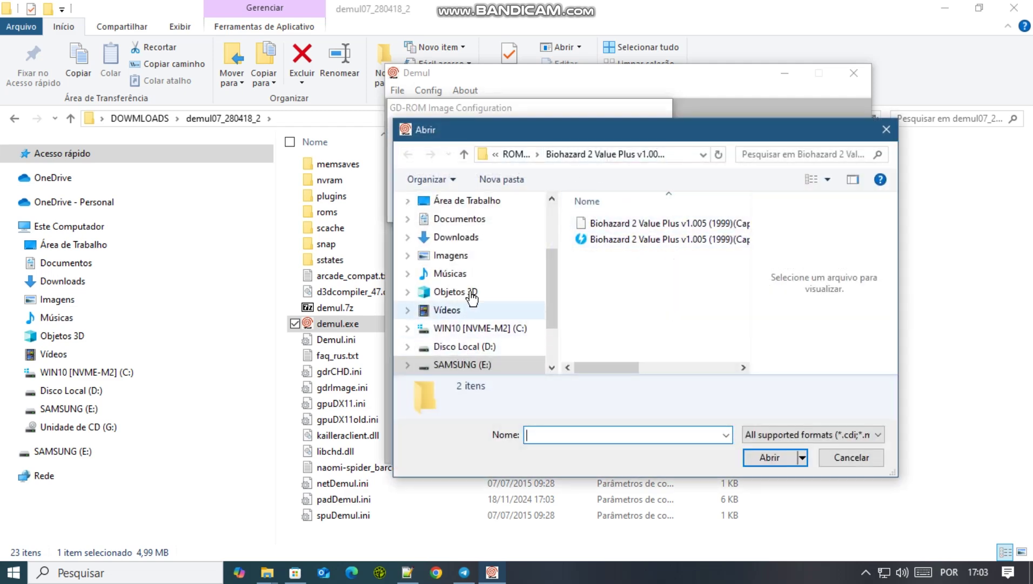
Look through the Documents and Downloads folders for the Dreamcast game images.
{"action": "left_click", "coordinate": [472, 222]}
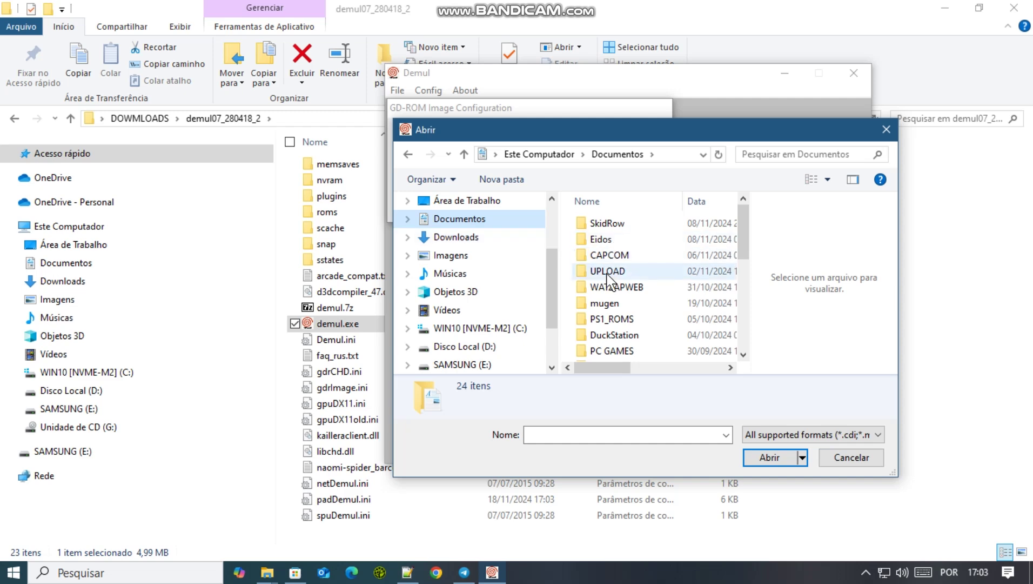
{"action": "left_click", "coordinate": [453, 241]}
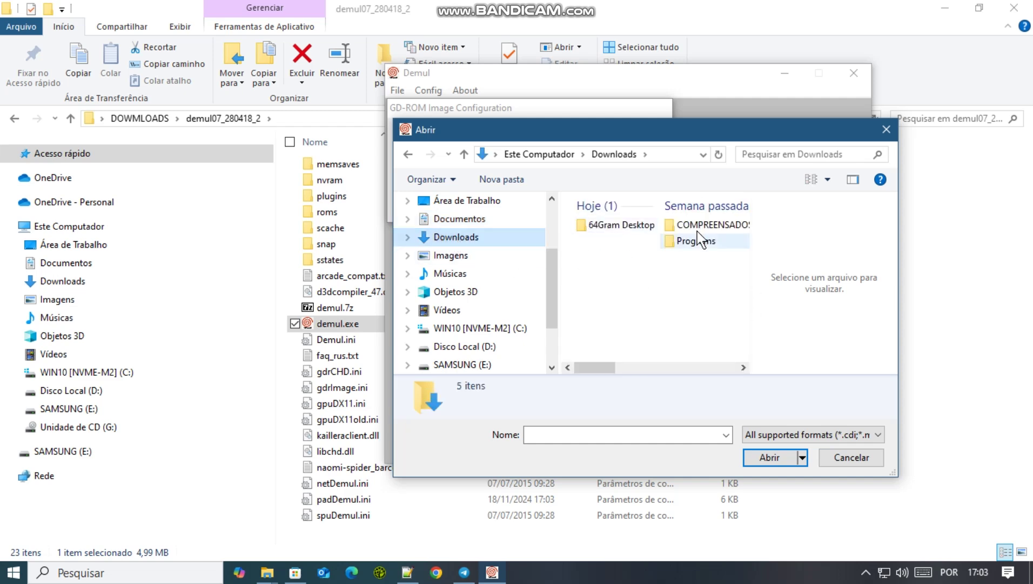
{"action": "scroll", "coordinate": [670, 252], "scroll_direction": "down", "scroll_amount": 2}
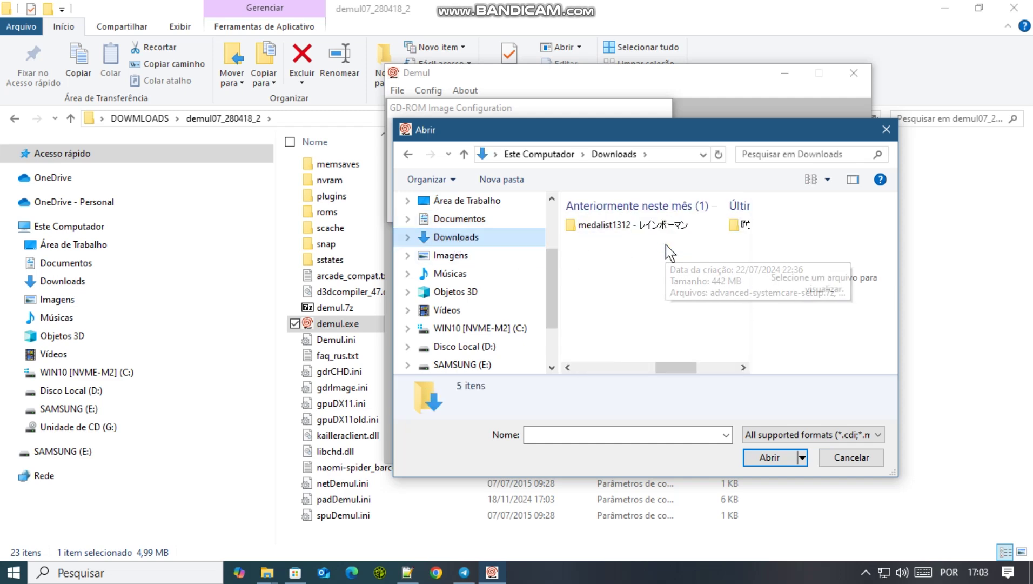
{"action": "scroll", "coordinate": [661, 246], "scroll_direction": "up", "scroll_amount": 3}
{"action": "scroll", "coordinate": [580, 255], "scroll_direction": "down", "scroll_amount": 1}
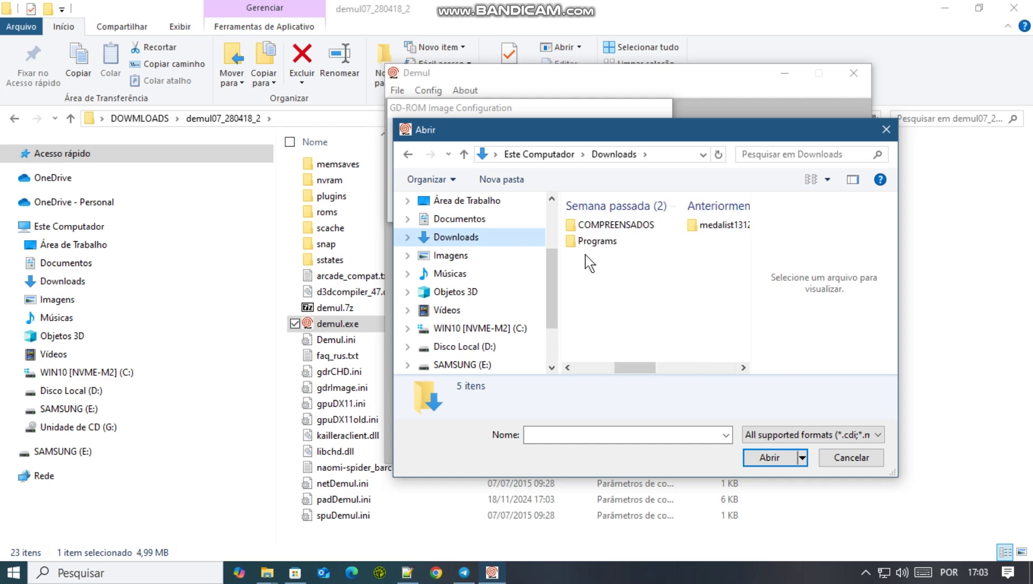
{"action": "scroll", "coordinate": [585, 254], "scroll_direction": "up", "scroll_amount": 1}
{"action": "scroll", "coordinate": [585, 254], "scroll_direction": "down", "scroll_amount": 3}
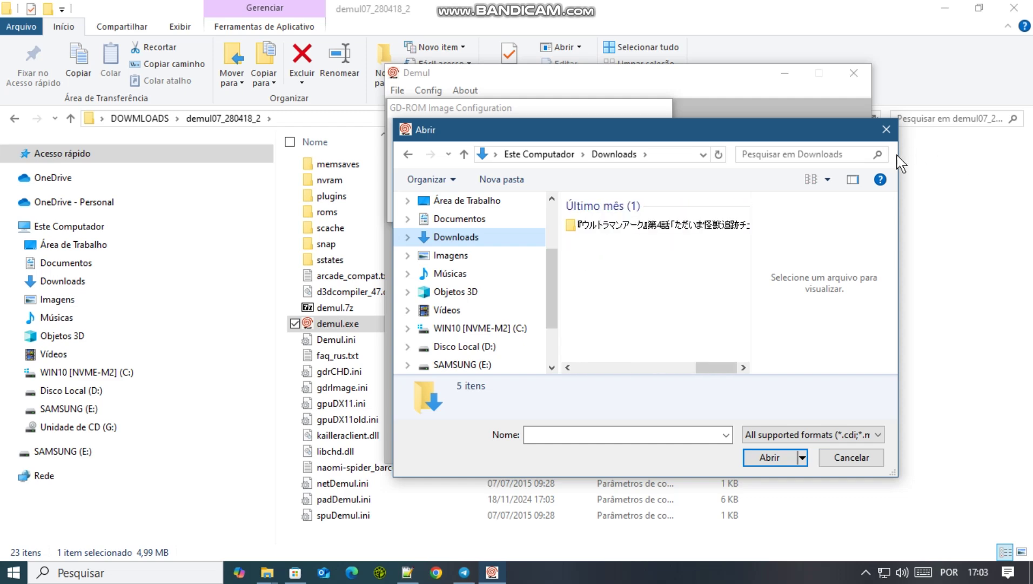
{"action": "left_click", "coordinate": [805, 181]}
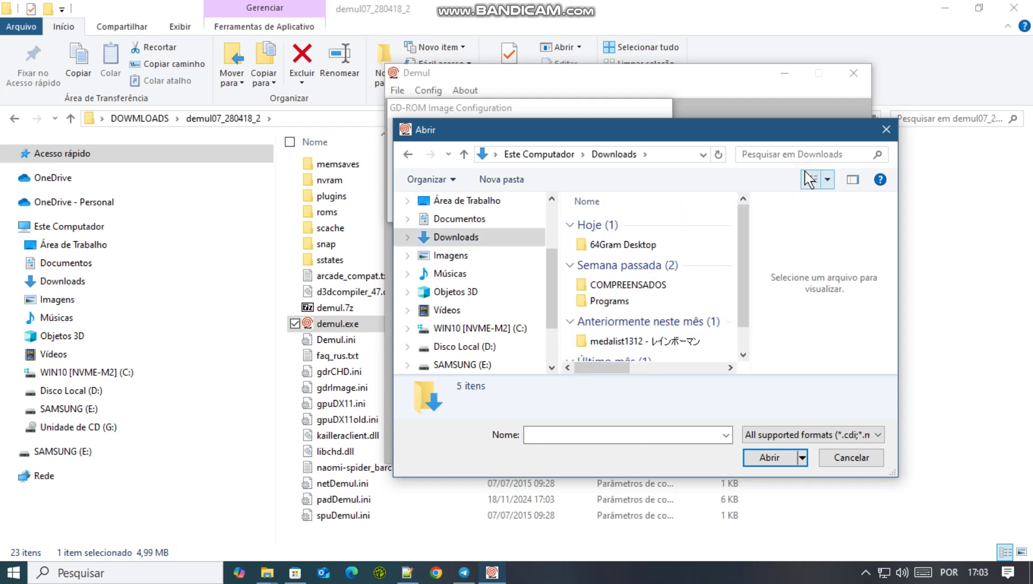
Browse from the desktop's DOWMLOADS folder into demul07_280418_2, roms and DC.
{"action": "left_click", "coordinate": [469, 200]}
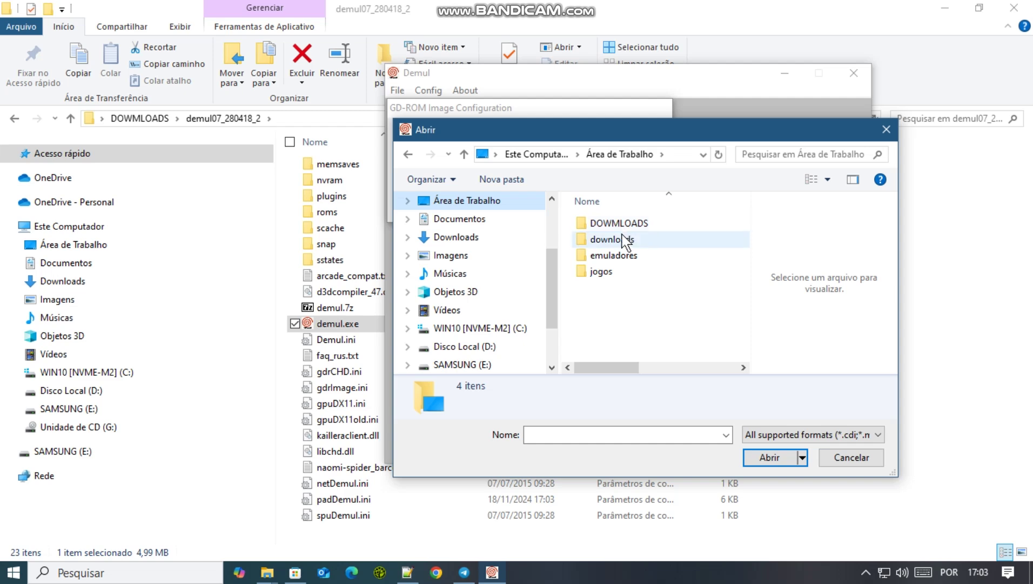
{"action": "left_click", "coordinate": [614, 240]}
{"action": "double_click", "coordinate": [615, 240]}
{"action": "left_click", "coordinate": [537, 154]}
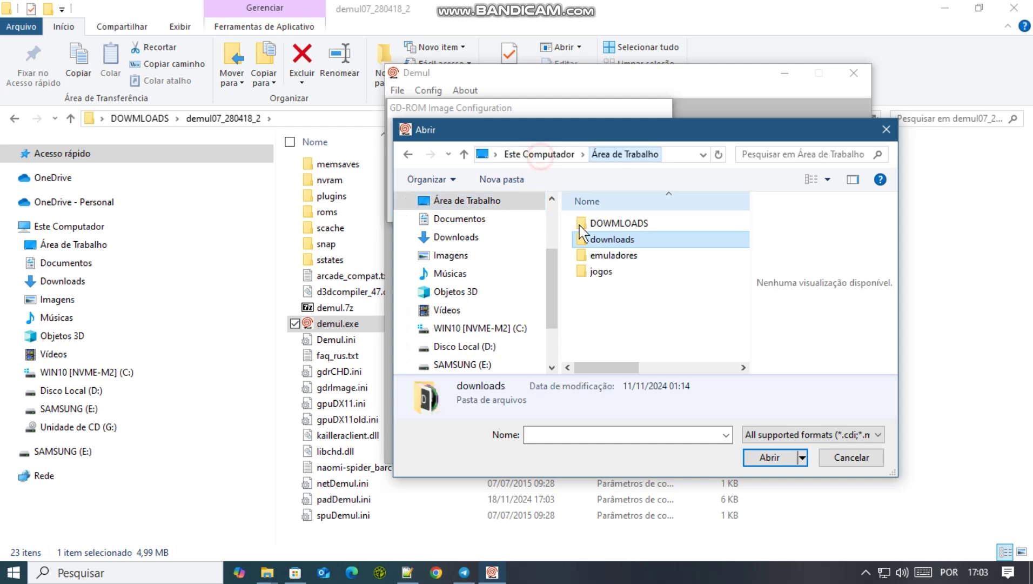
{"action": "double_click", "coordinate": [592, 222]}
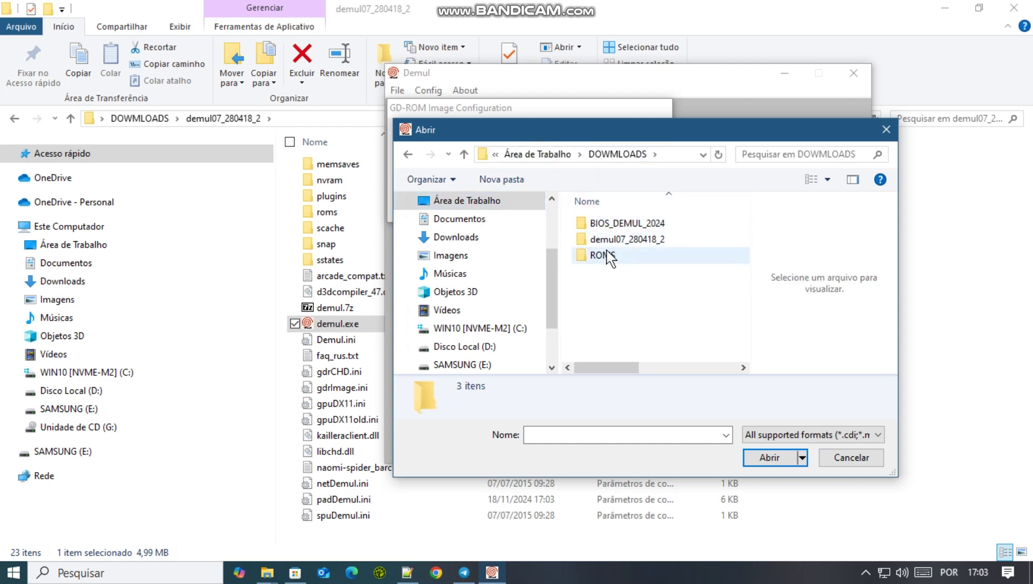
{"action": "double_click", "coordinate": [622, 239]}
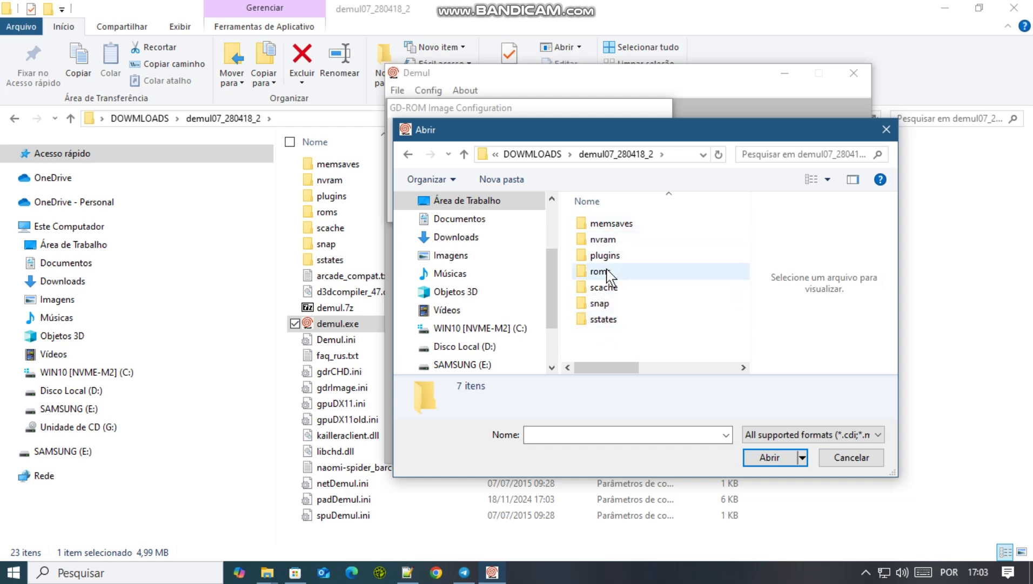
{"action": "double_click", "coordinate": [599, 271]}
{"action": "double_click", "coordinate": [597, 227]}
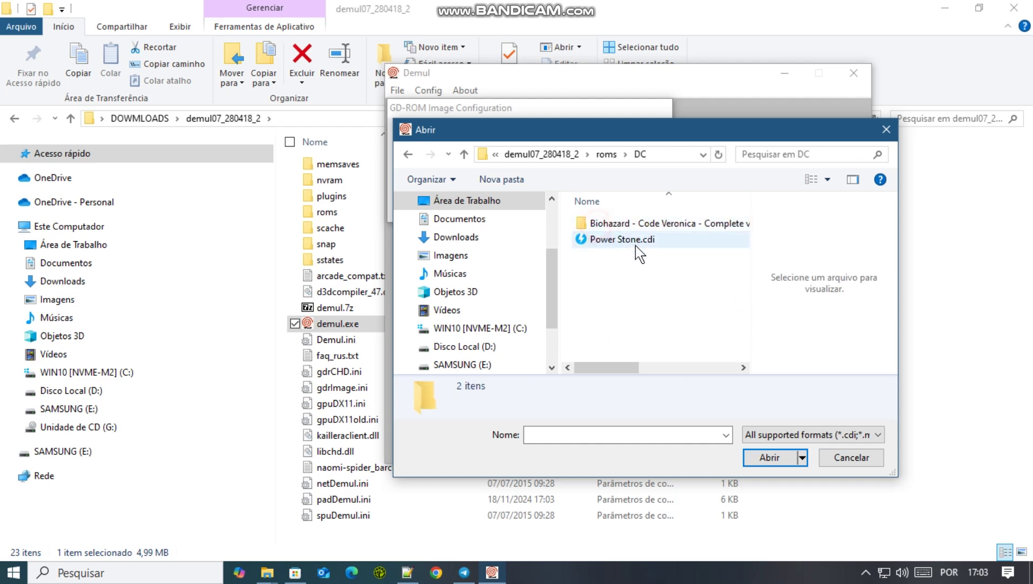
Load the GDI file from the Biohazard - Code Veronica folder as the GD-ROM image and confirm the configuration.
{"action": "left_click", "coordinate": [613, 248]}
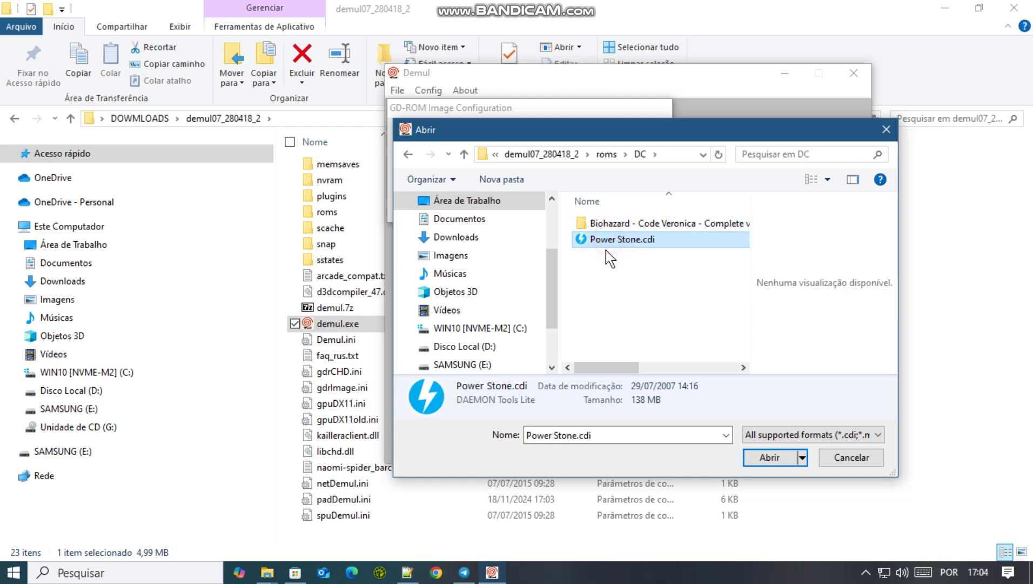
{"action": "double_click", "coordinate": [626, 224]}
{"action": "left_click", "coordinate": [621, 225]}
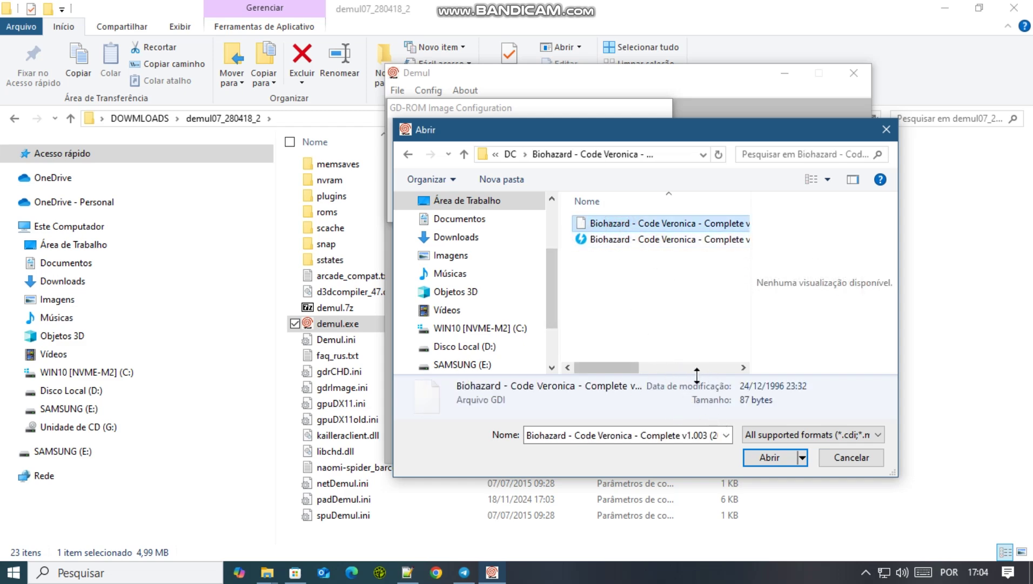
{"action": "left_click", "coordinate": [769, 457]}
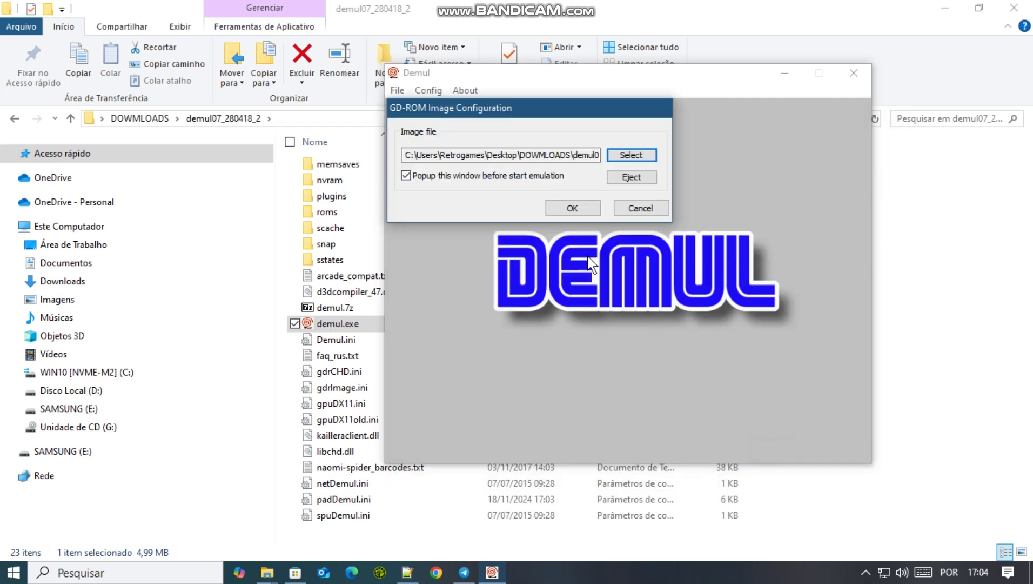
{"action": "left_click", "coordinate": [585, 212]}
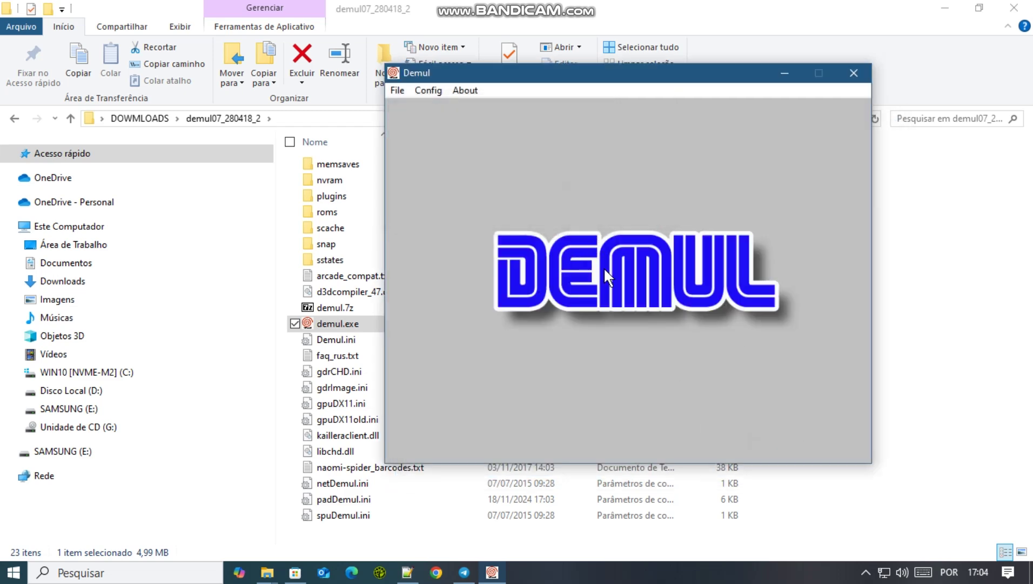
Run Dreamcast emulation with the selected Biohazard - Code Veronica image.
{"action": "left_click_drag", "start_coordinate": [604, 75], "coordinate": [473, 61]}
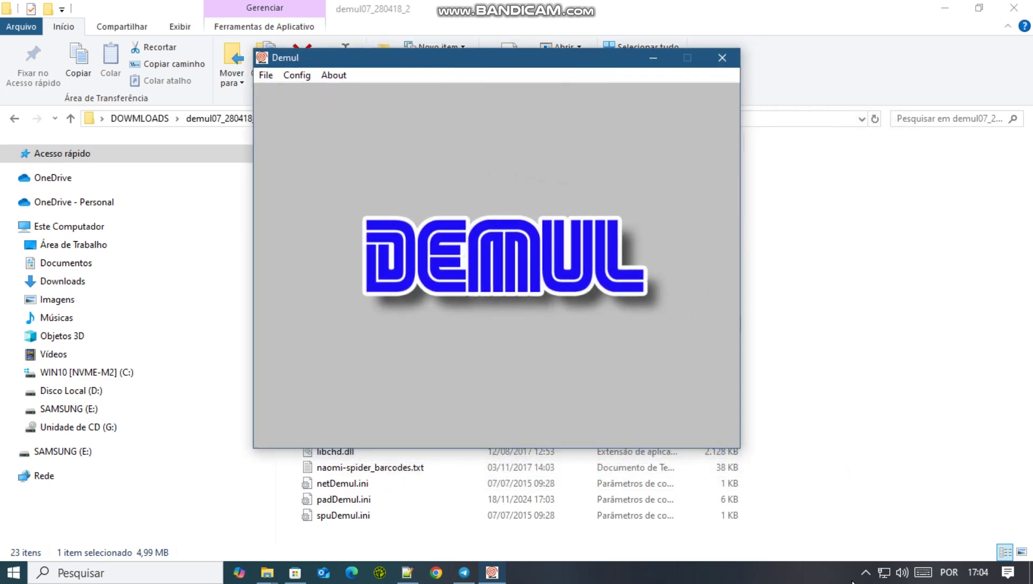
{"action": "left_click", "coordinate": [267, 76]}
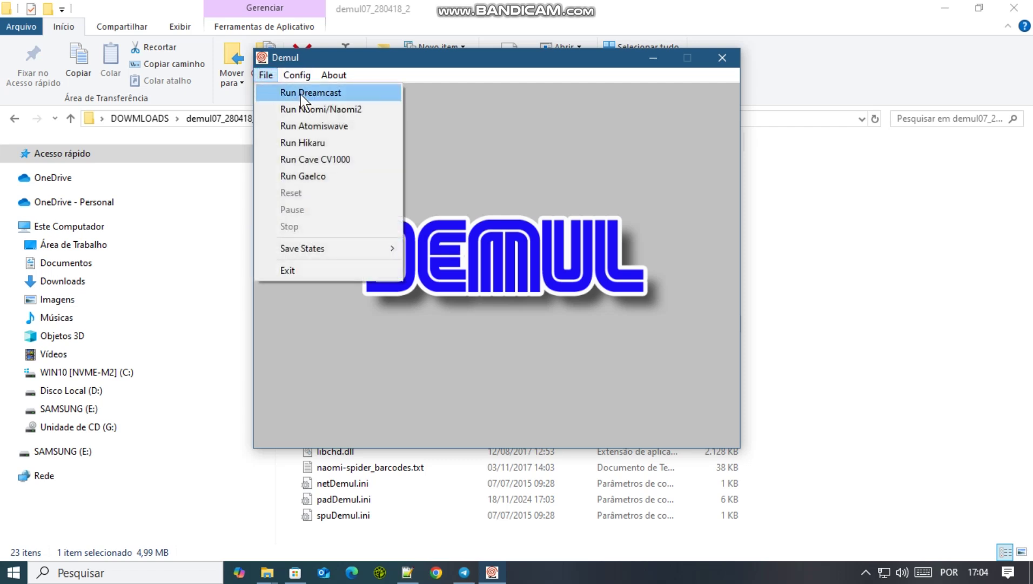
{"action": "left_click", "coordinate": [303, 94]}
{"action": "left_click", "coordinate": [184, 112]}
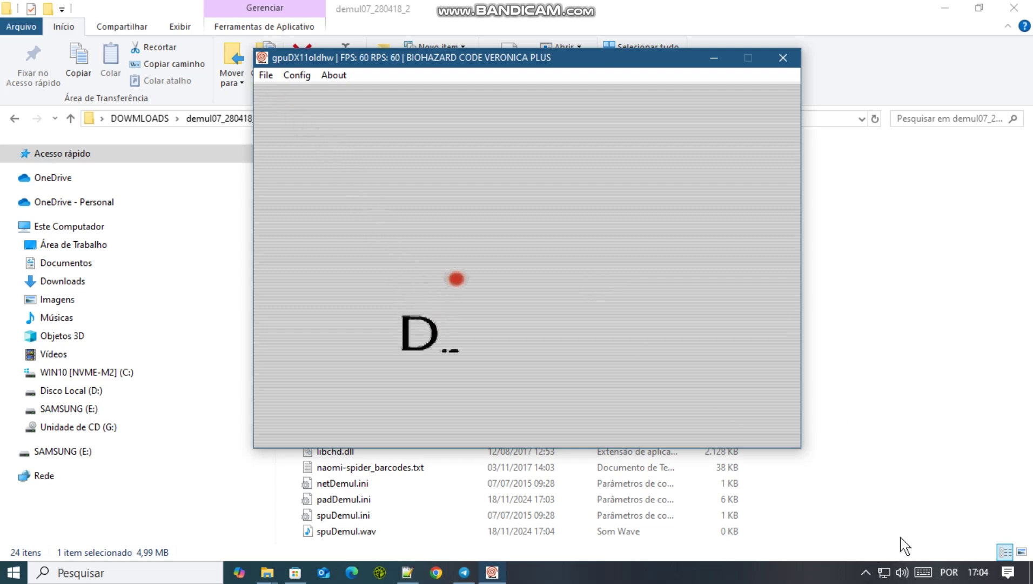
Lower the emulator's volume to the minimum in the Windows volume mixer, and close the mixer.
{"action": "right_click", "coordinate": [900, 571]}
{"action": "left_click", "coordinate": [911, 468]}
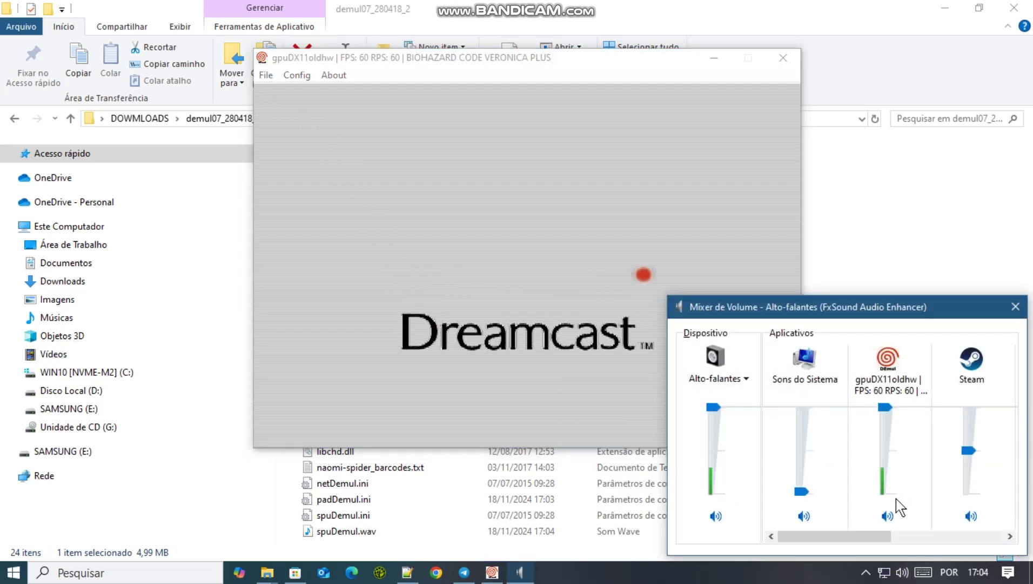
{"action": "left_click", "coordinate": [887, 490]}
{"action": "left_click", "coordinate": [888, 490]}
{"action": "left_click", "coordinate": [888, 489]}
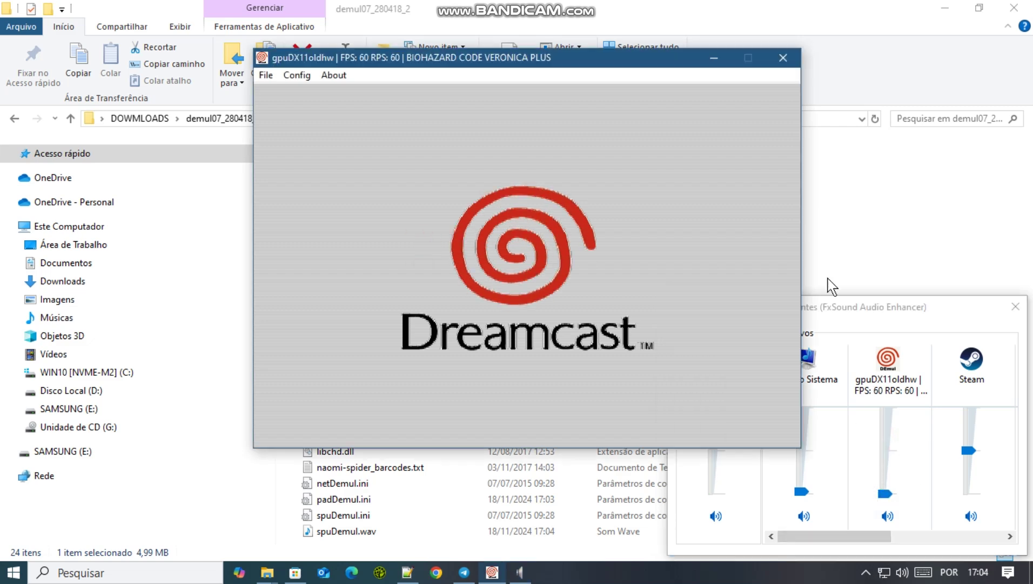
{"action": "left_click", "coordinate": [1016, 307]}
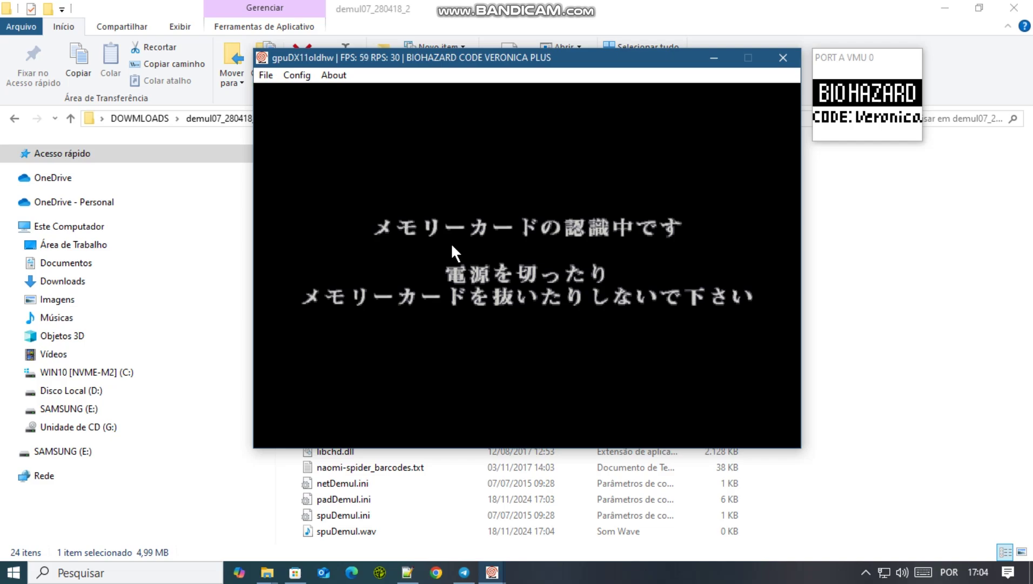
Switch the running game to full screen and back to windowed display.
{"action": "key", "text": "alt+Return"}
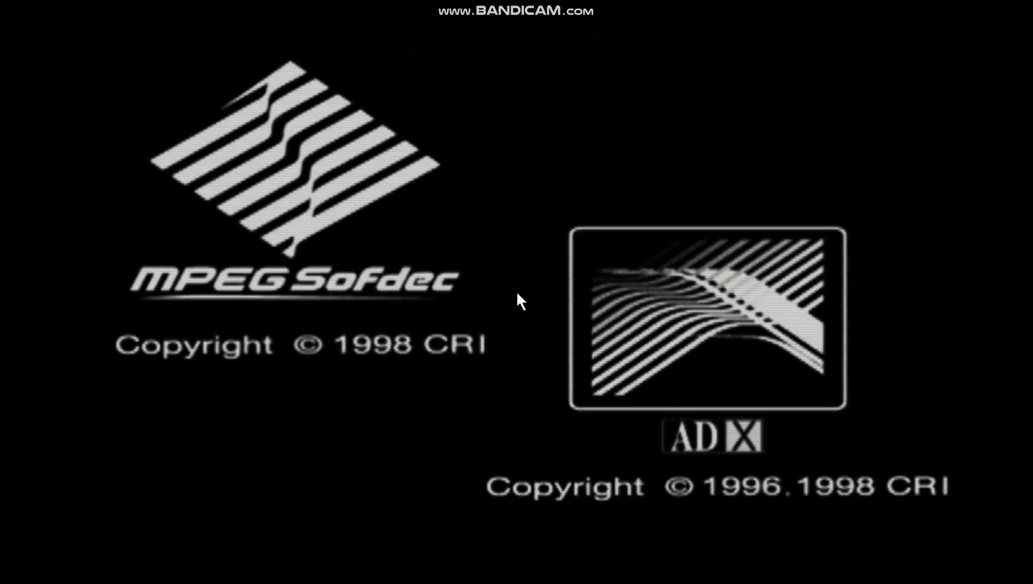
{"action": "key", "text": "alt+Return"}
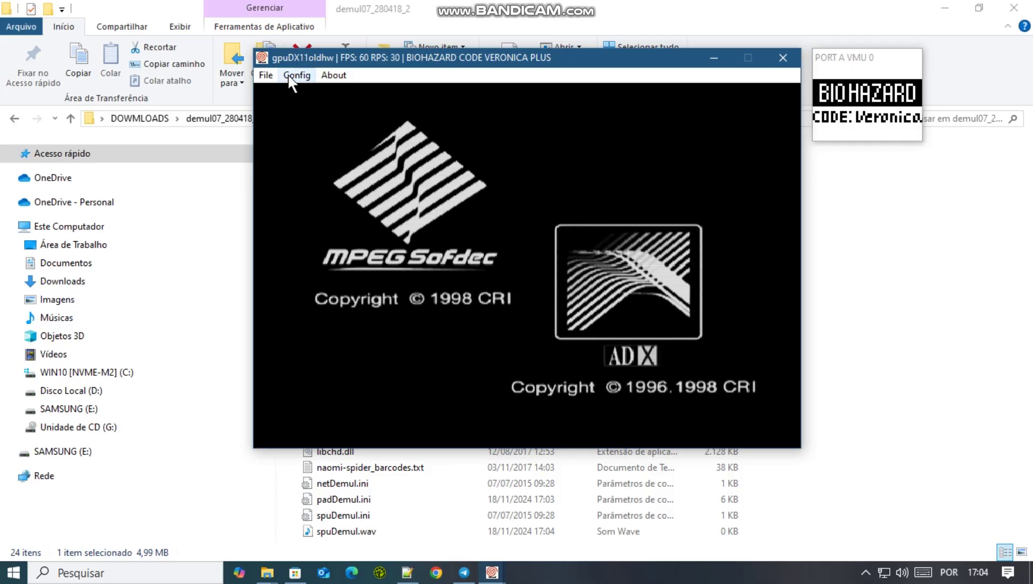
{"action": "left_click", "coordinate": [290, 76]}
{"action": "left_click", "coordinate": [584, 188]}
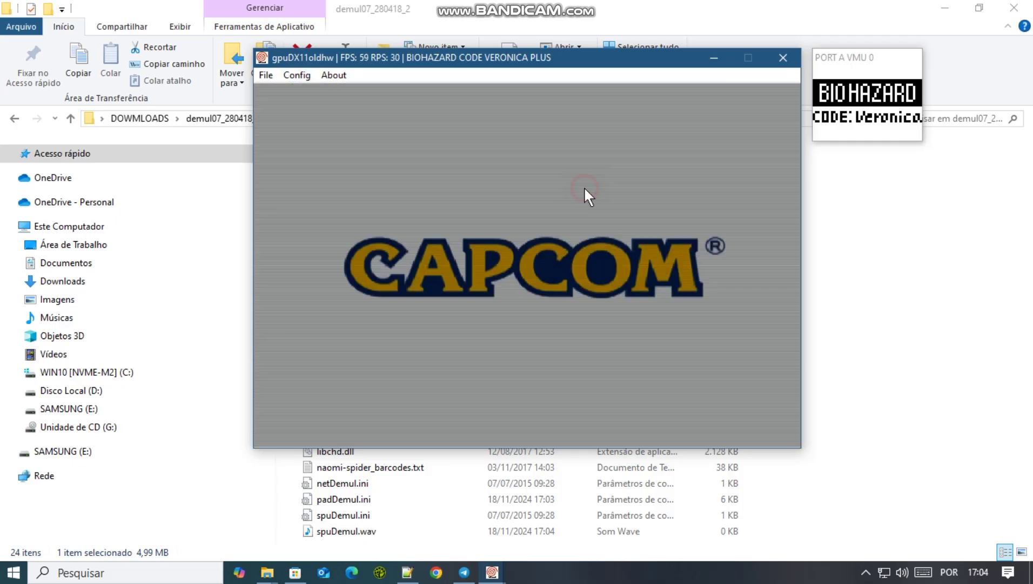
Enable VMU Screen Disable in the Maple Device Manager and save the setting.
{"action": "left_click", "coordinate": [290, 78]}
{"action": "mouse_move", "coordinate": [426, 219]}
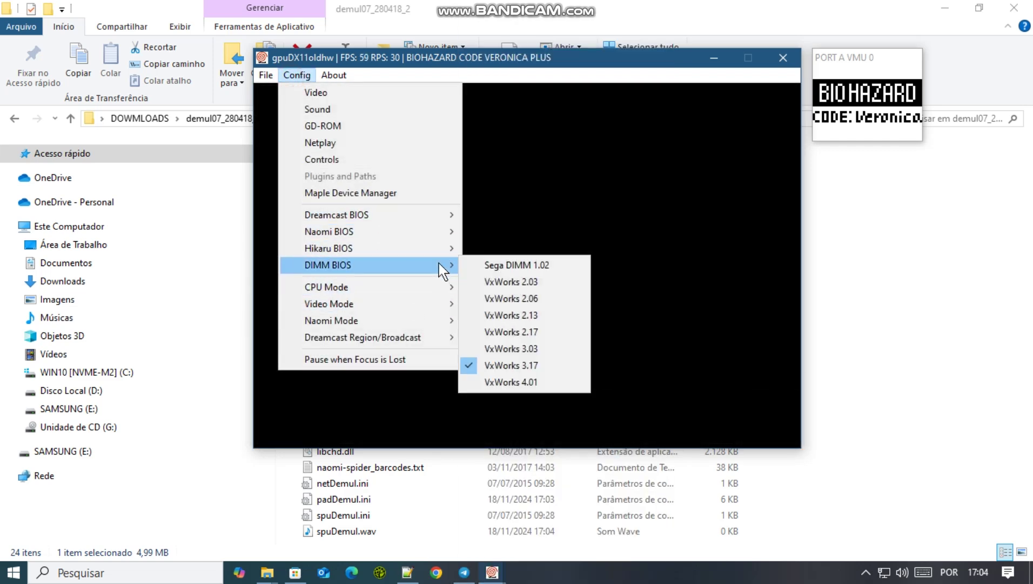
{"action": "mouse_move", "coordinate": [443, 254]}
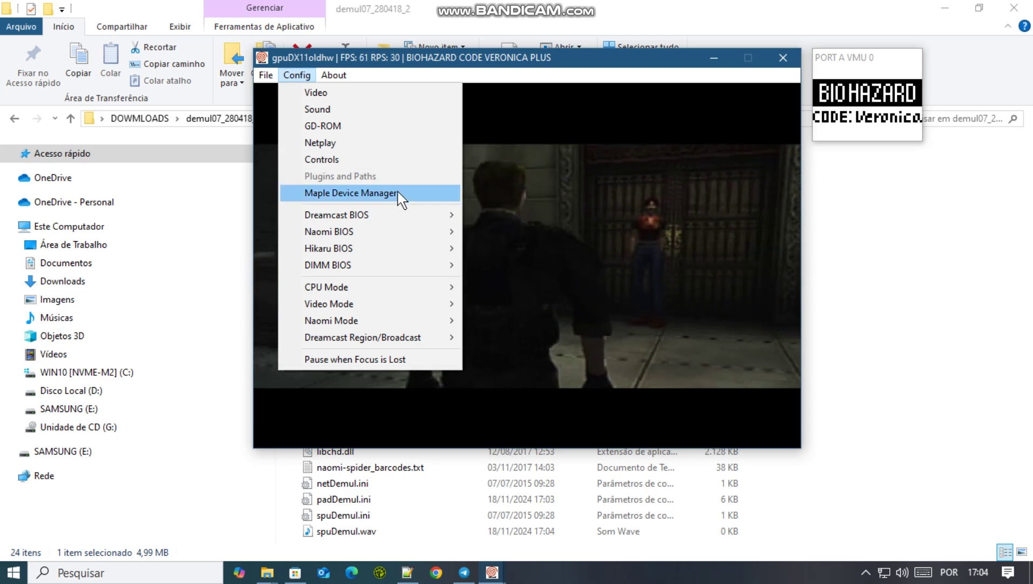
{"action": "mouse_move", "coordinate": [411, 335]}
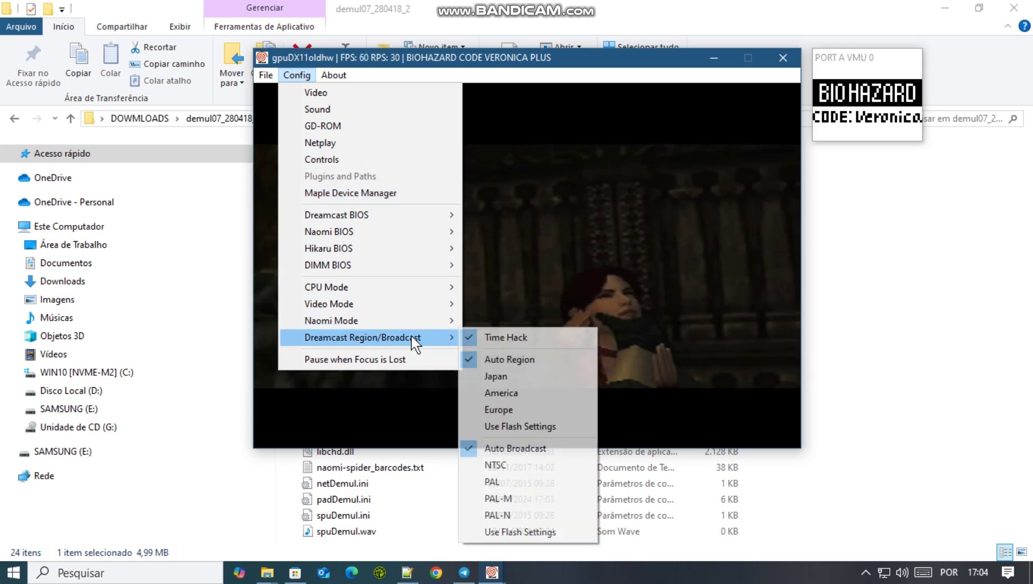
{"action": "mouse_move", "coordinate": [413, 307]}
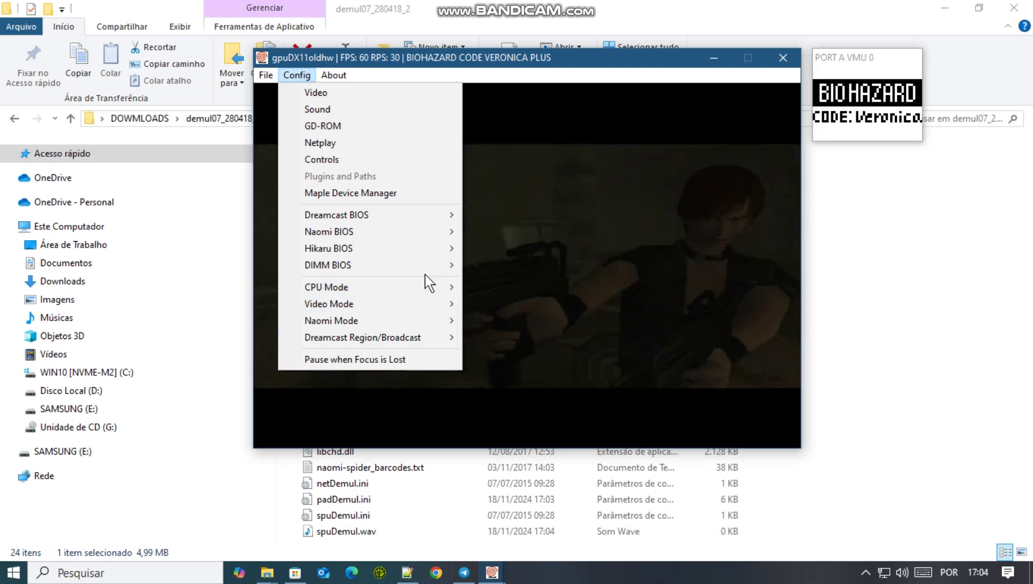
{"action": "mouse_move", "coordinate": [430, 275]}
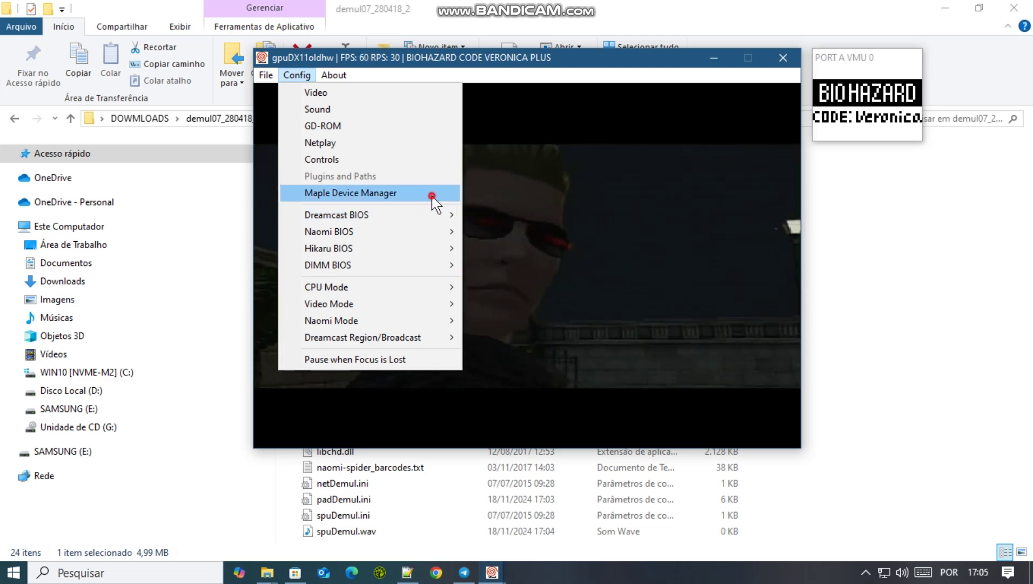
{"action": "left_click", "coordinate": [432, 196]}
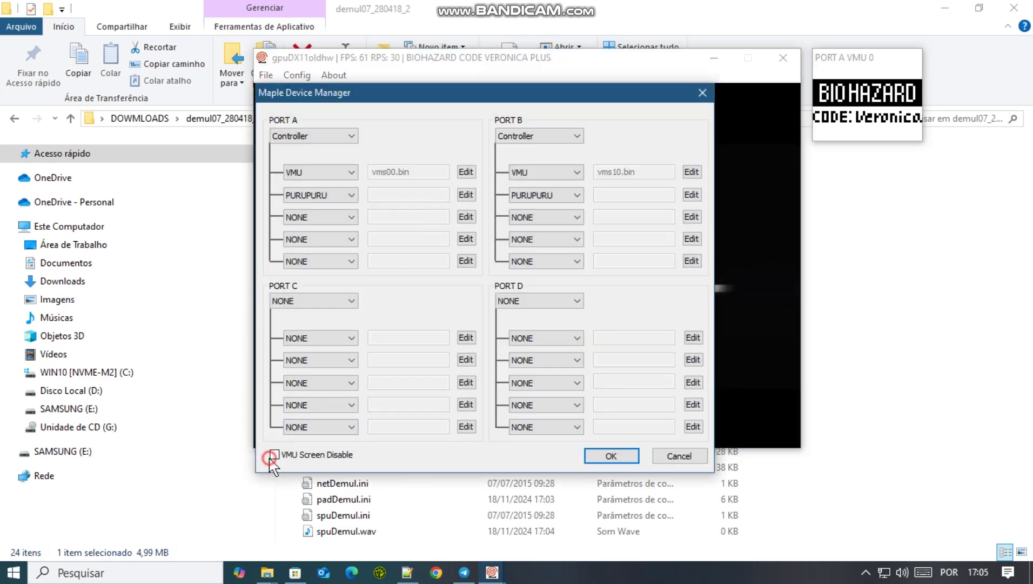
{"action": "left_click", "coordinate": [271, 457]}
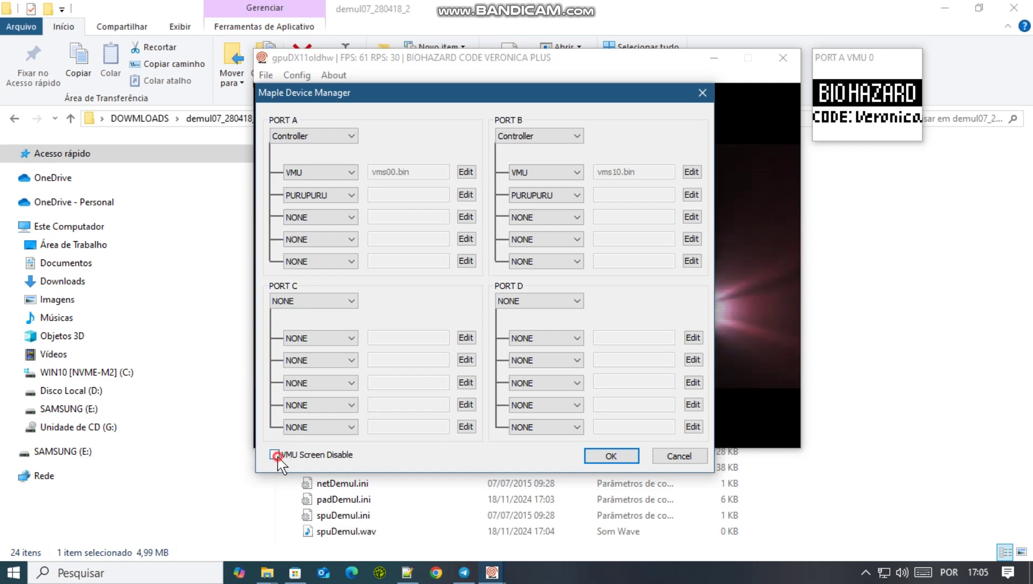
{"action": "left_click", "coordinate": [611, 455]}
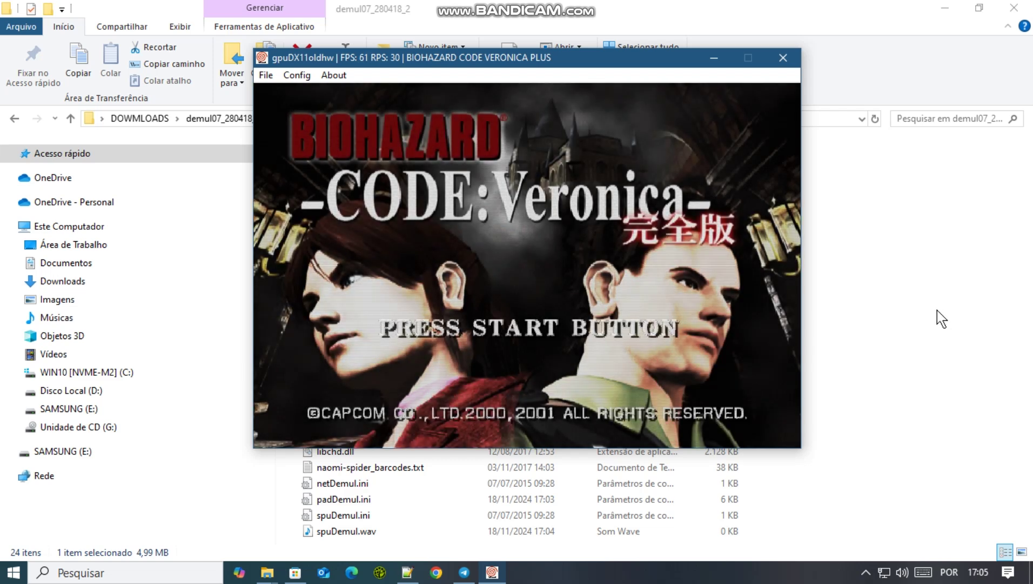
Stop the running Biohazard Code Veronica game and start a new Dreamcast emulation session.
{"action": "left_click", "coordinate": [275, 75]}
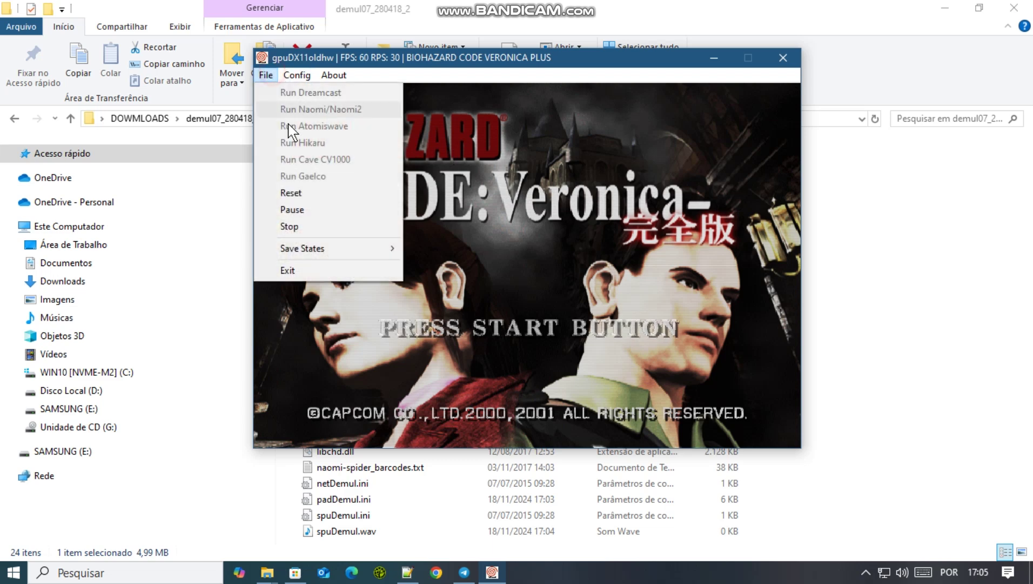
{"action": "left_click", "coordinate": [313, 227]}
{"action": "left_click", "coordinate": [275, 73]}
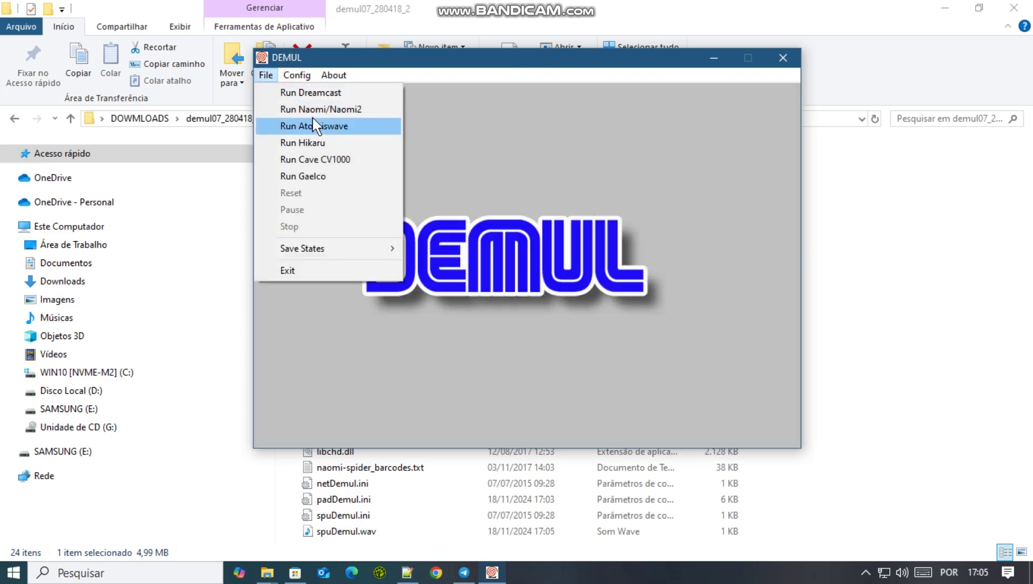
{"action": "mouse_move", "coordinate": [297, 76]}
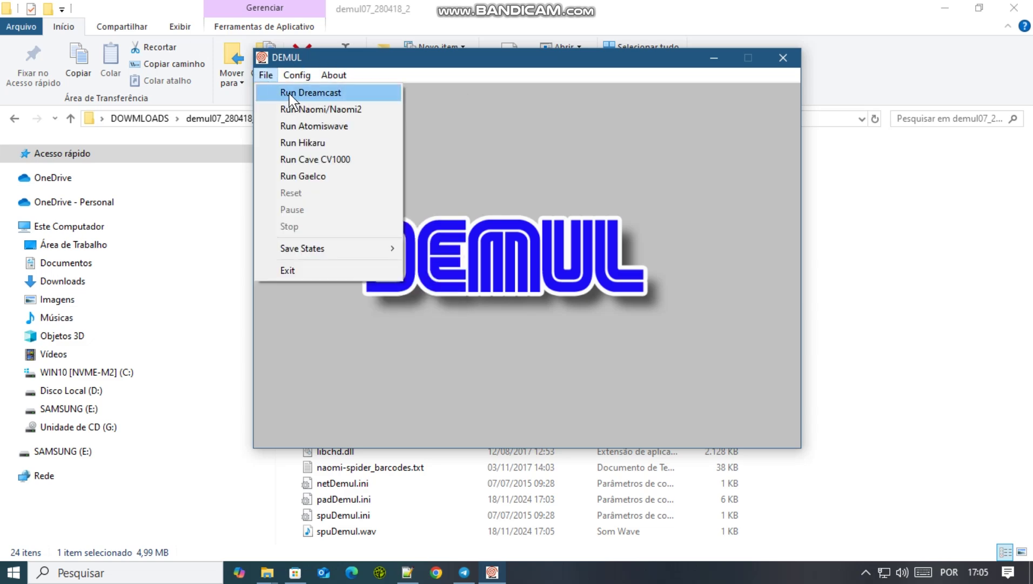
{"action": "left_click", "coordinate": [291, 95]}
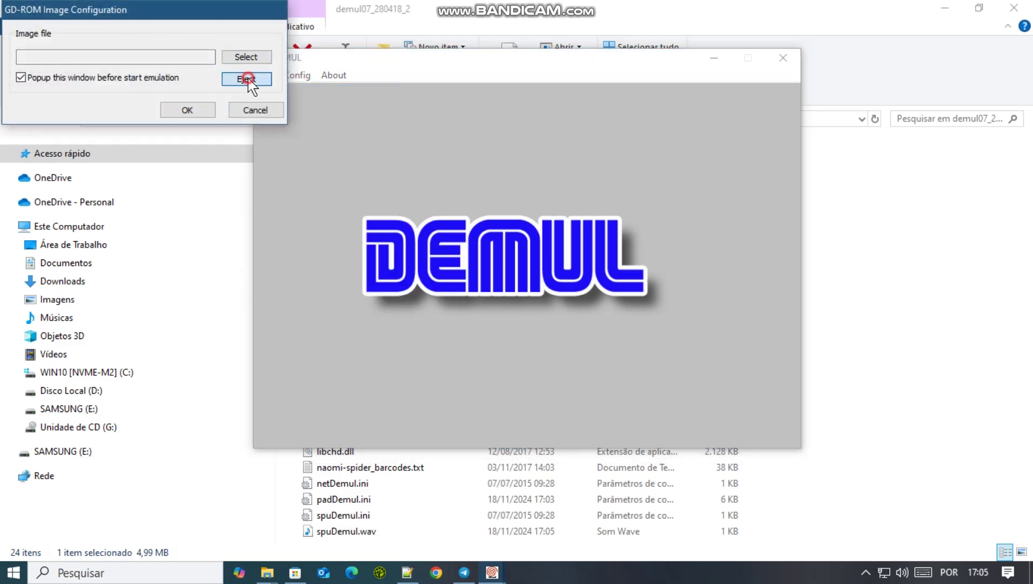
Eject the previous disc image, load Power Stone.cdi from the roms\DC folder and start its emulation.
{"action": "left_click", "coordinate": [247, 57]}
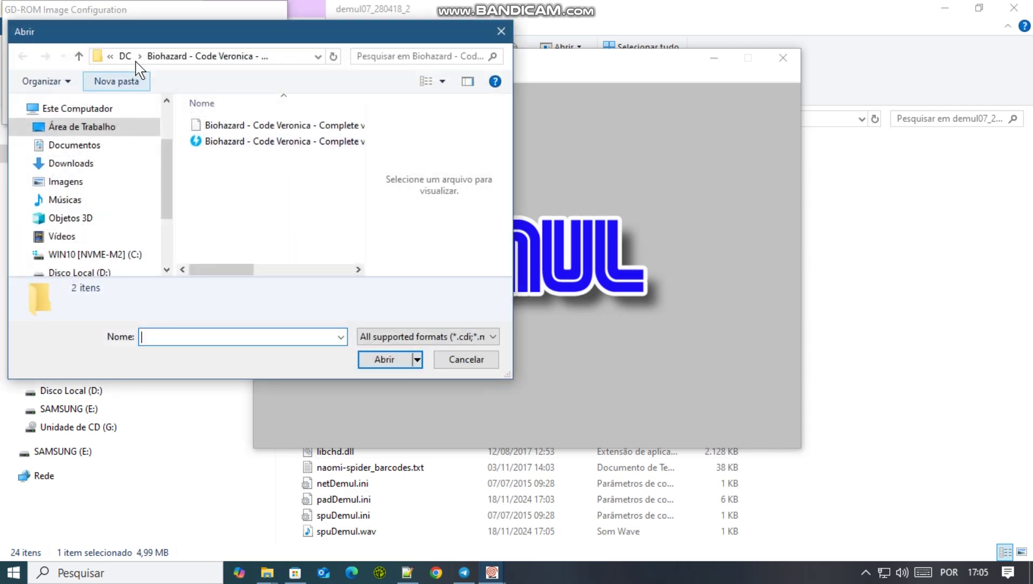
{"action": "left_click", "coordinate": [124, 55]}
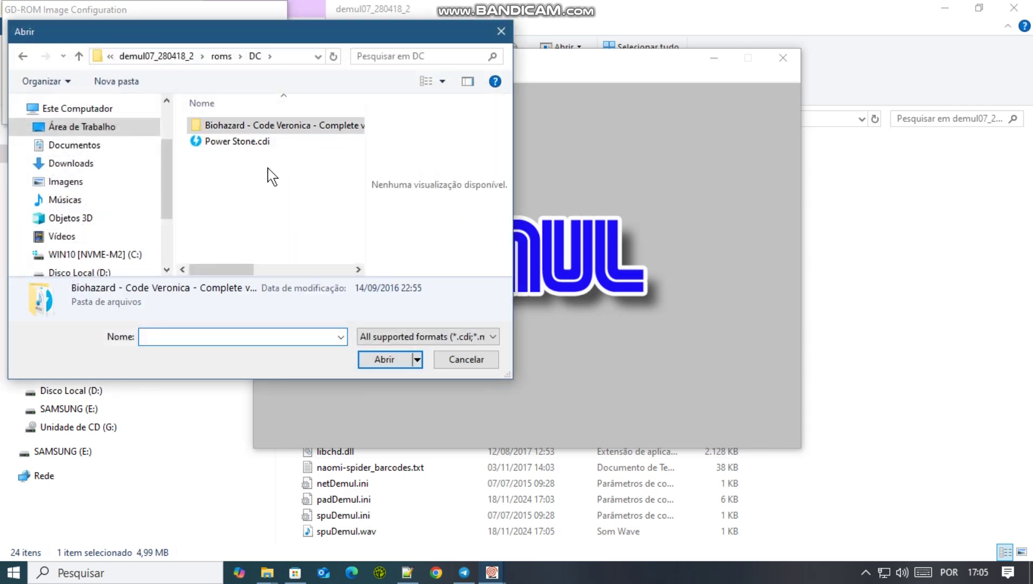
{"action": "left_click", "coordinate": [256, 138]}
{"action": "left_click", "coordinate": [402, 357]}
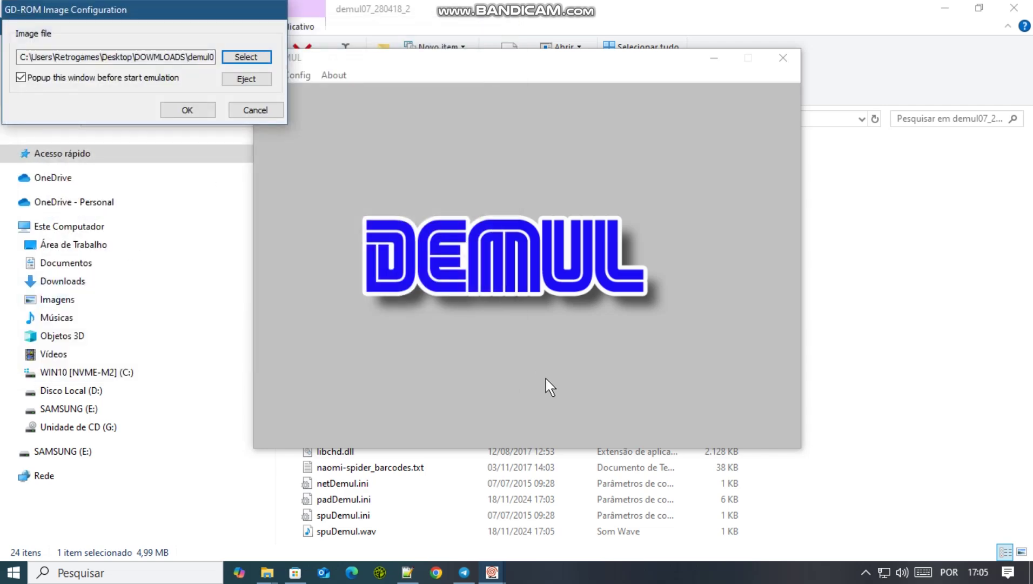
{"action": "left_click", "coordinate": [187, 110]}
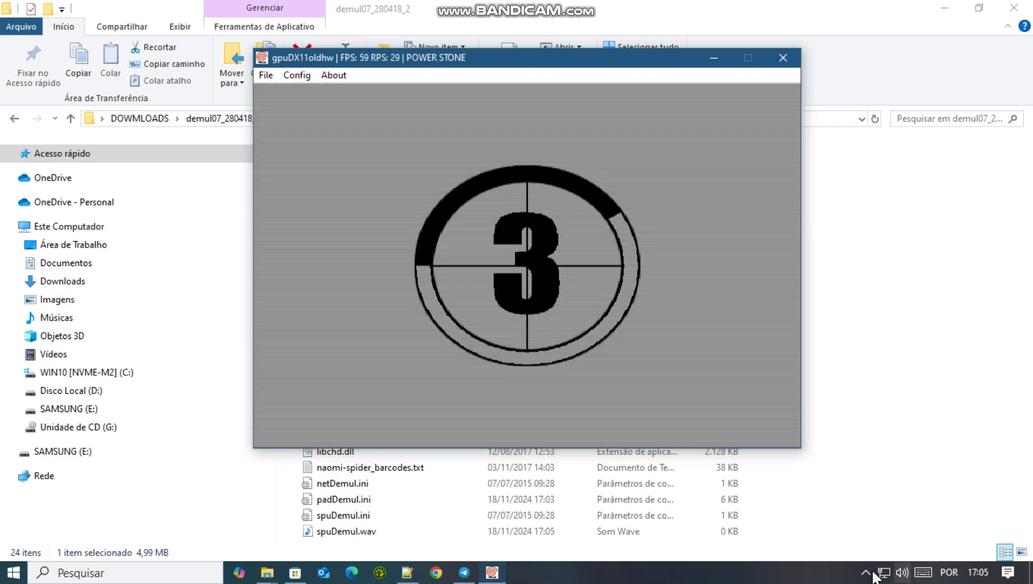
{"action": "left_click", "coordinate": [865, 572]}
{"action": "left_click", "coordinate": [865, 571]}
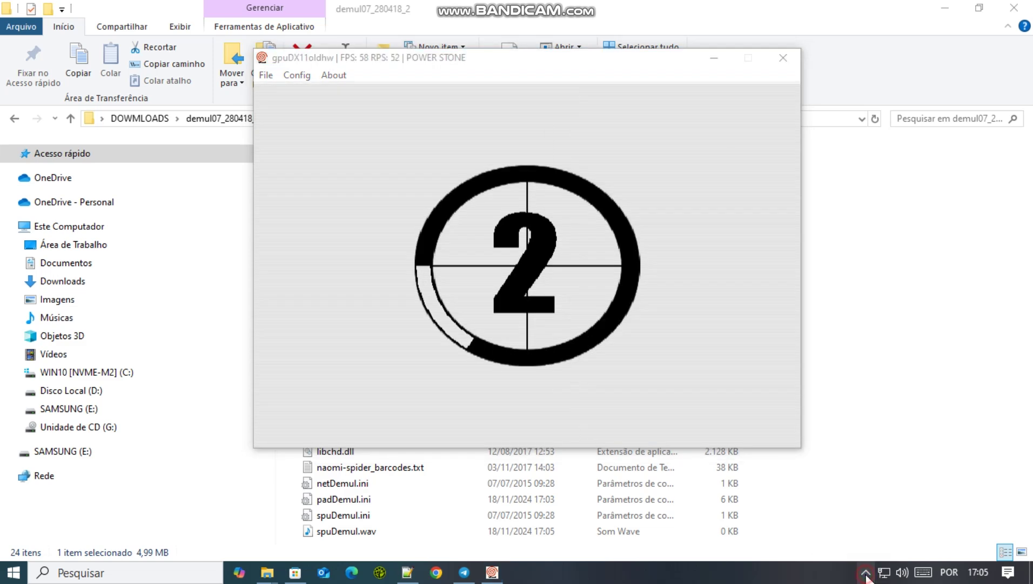
{"action": "left_click", "coordinate": [749, 295]}
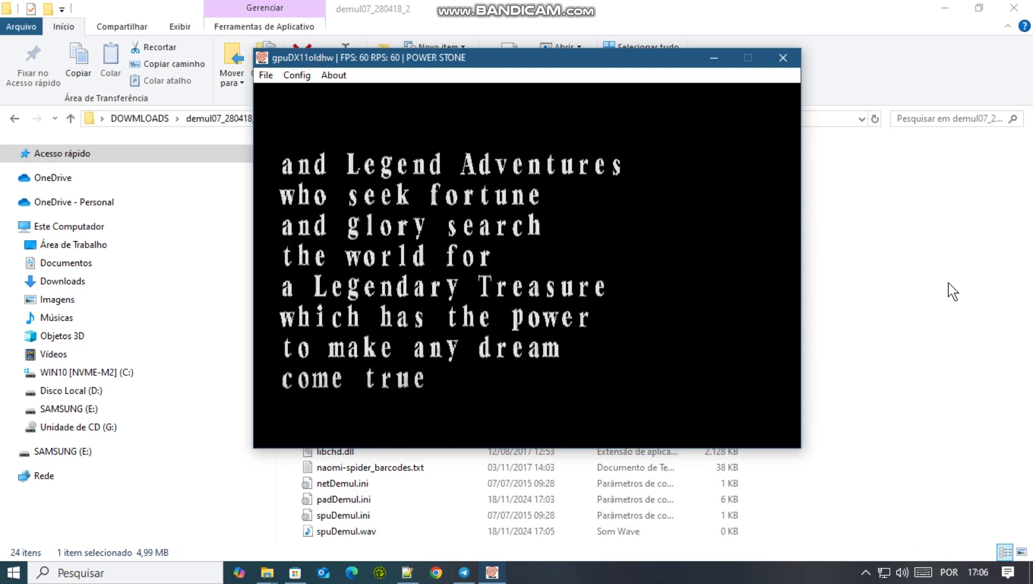
Switch Power Stone to full screen and advance from its title screen to the player selection.
{"action": "key", "text": "alt+Return"}
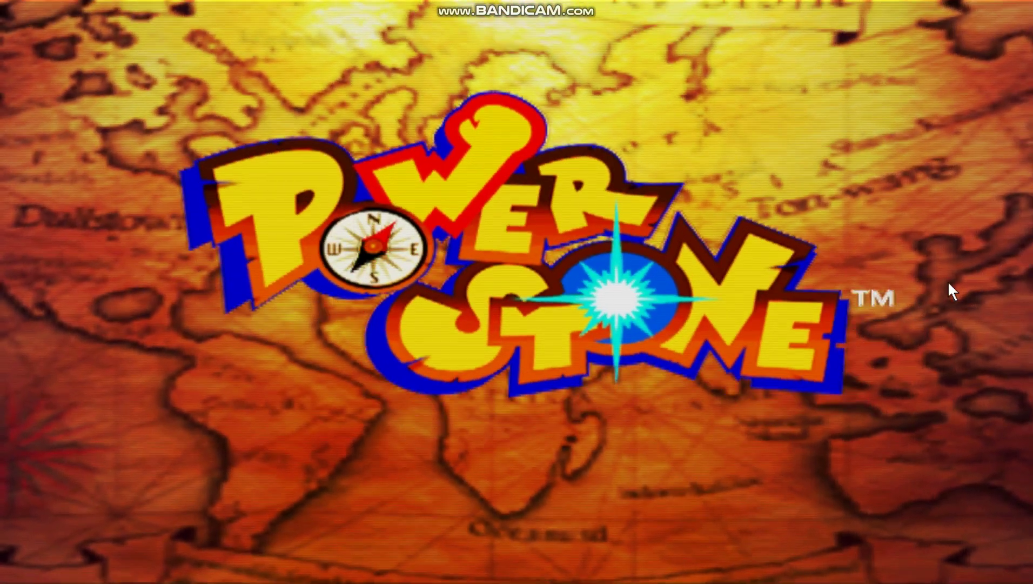
{"action": "key", "text": "Return"}
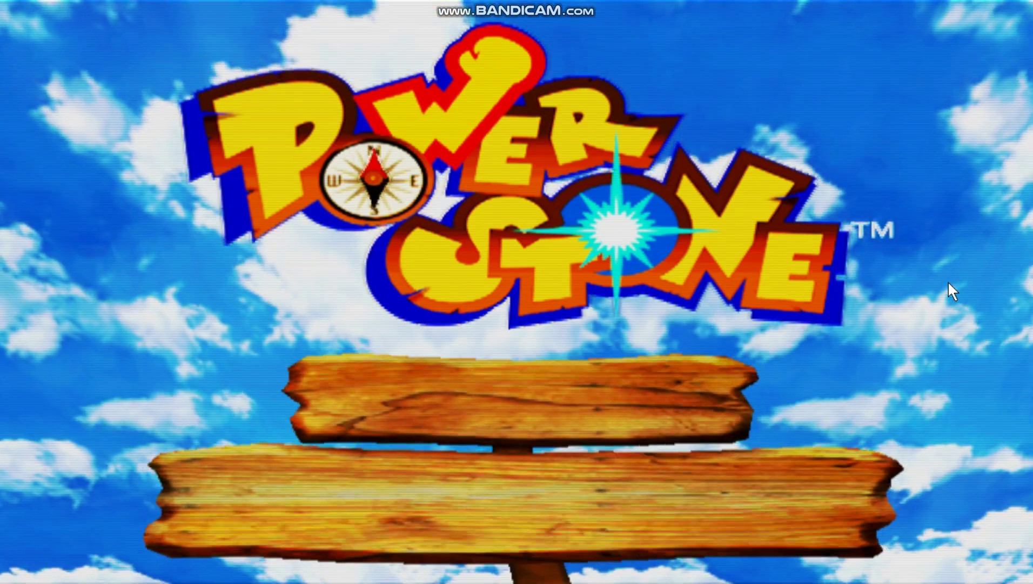
{"action": "key", "text": "Return"}
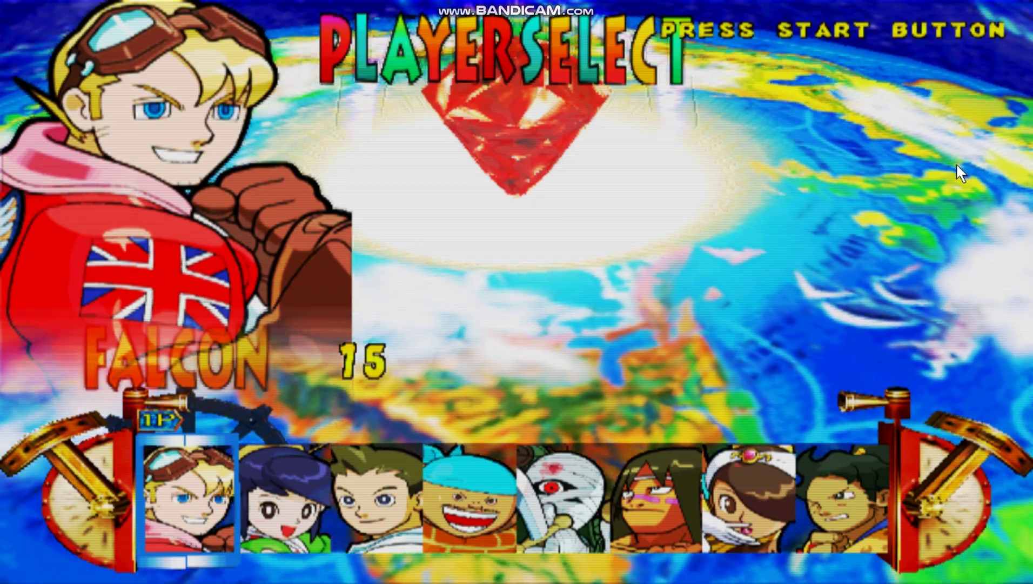
Move player one's character selection past Rouge to Gunrock on the Player Select screen.
{"action": "key", "text": "Left"}
{"action": "key", "text": "Left"}
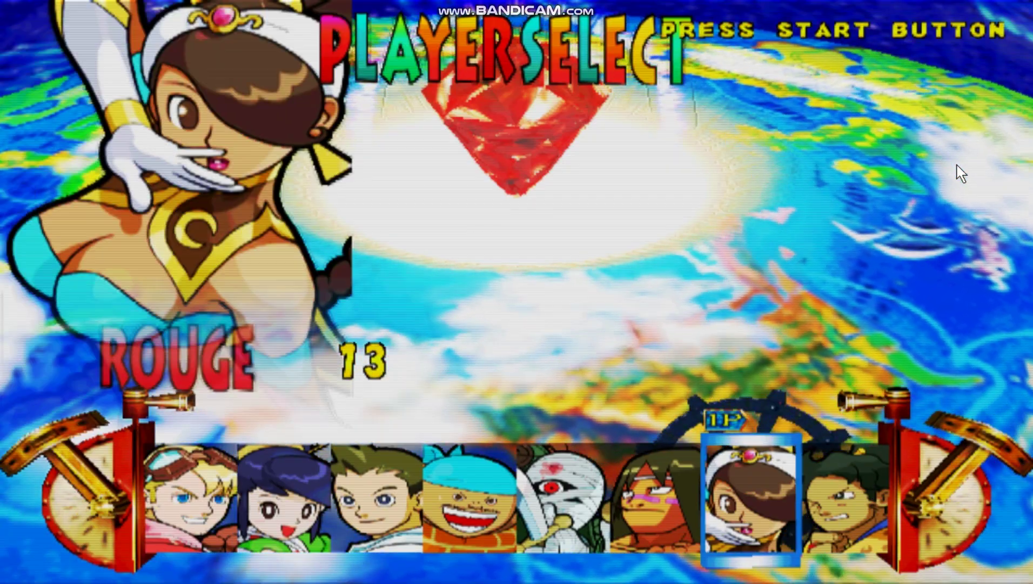
{"action": "key", "text": "Left"}
{"action": "key", "text": "Left"}
{"action": "key", "text": "Left"}
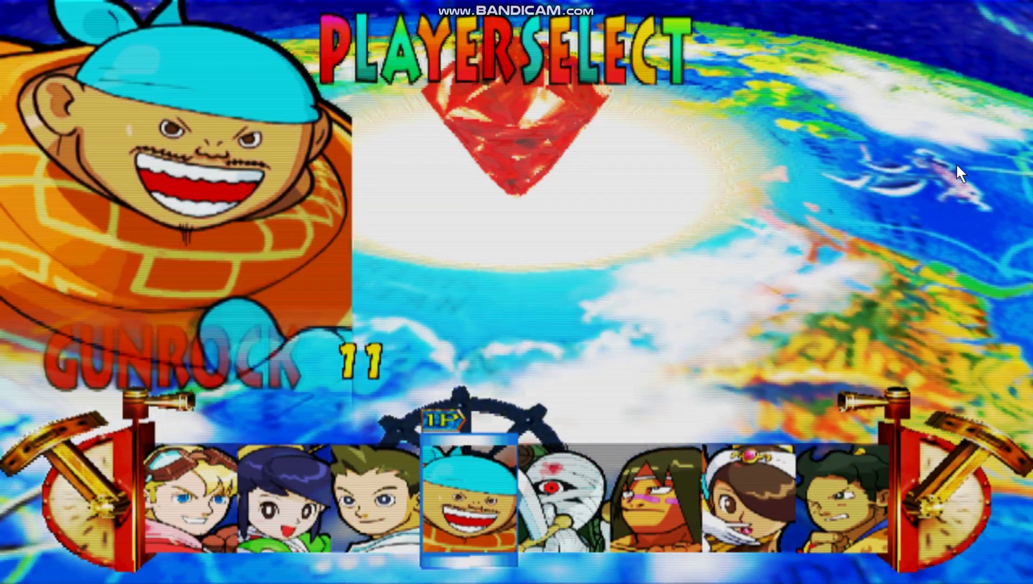